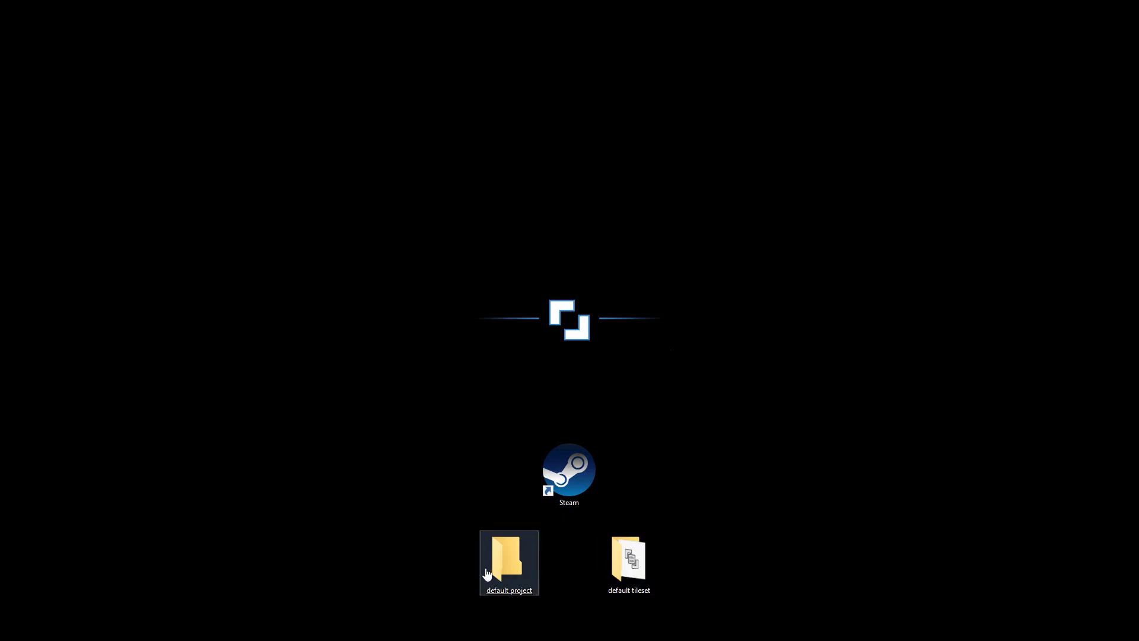
drag(461, 603, 553, 611)
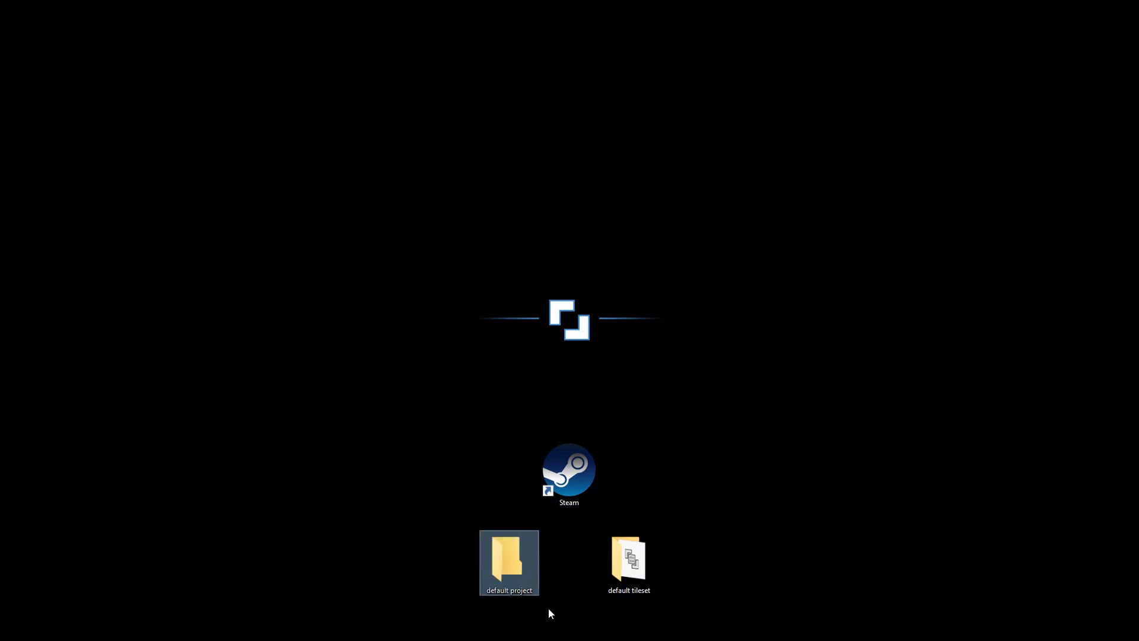
click(440, 555)
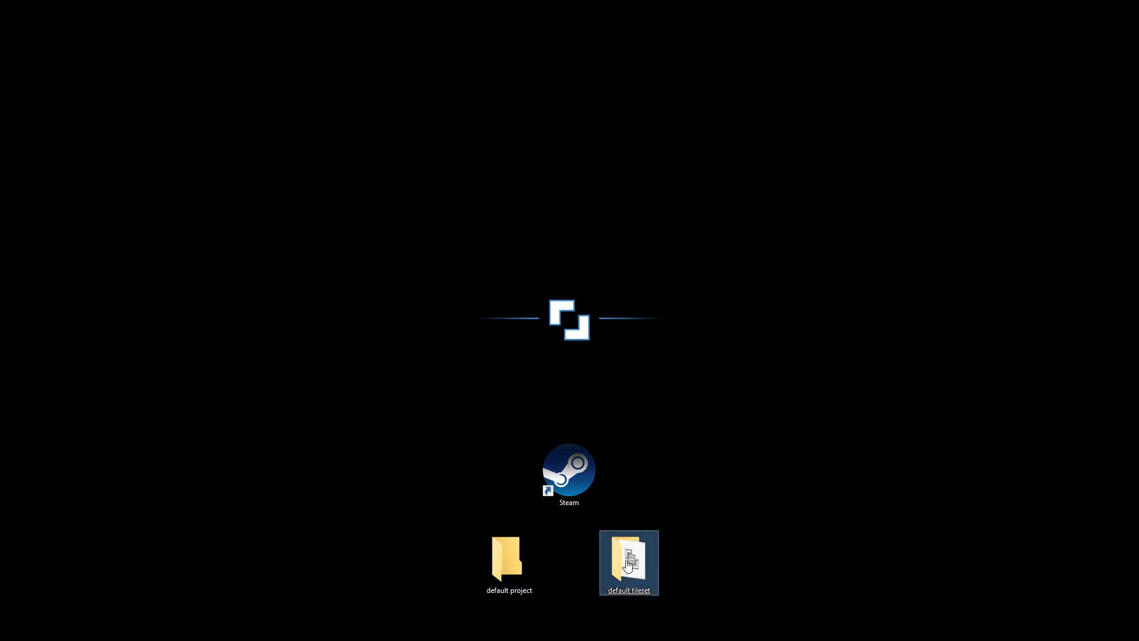
click(705, 569)
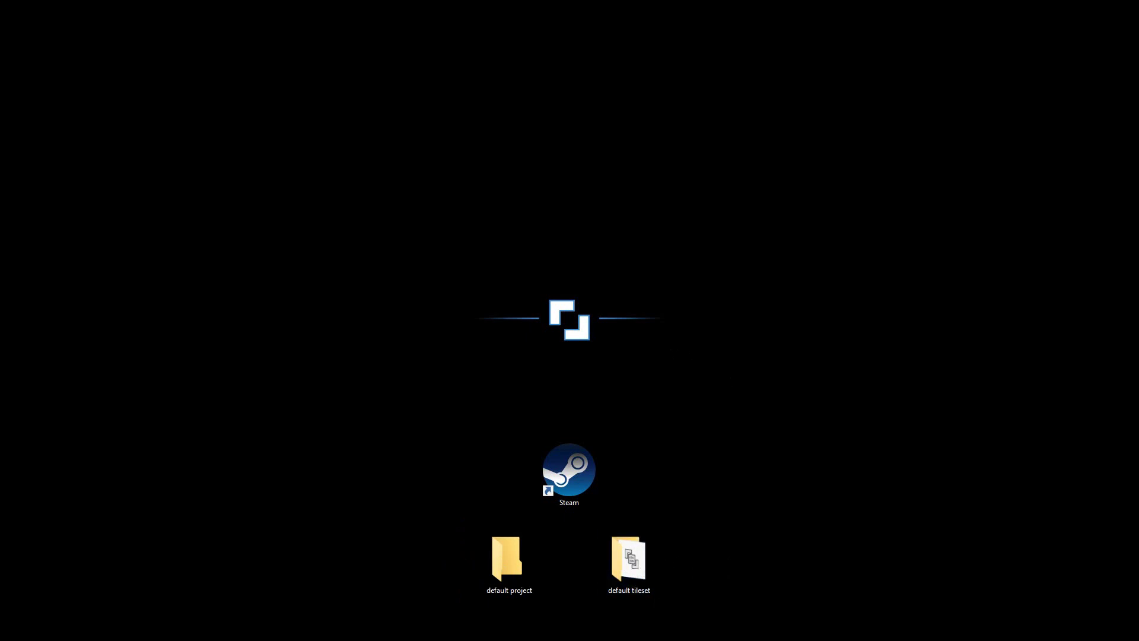
Switch to Steam and launch Build a Game Universe with the Tile Builder option
key(alt+Tab)
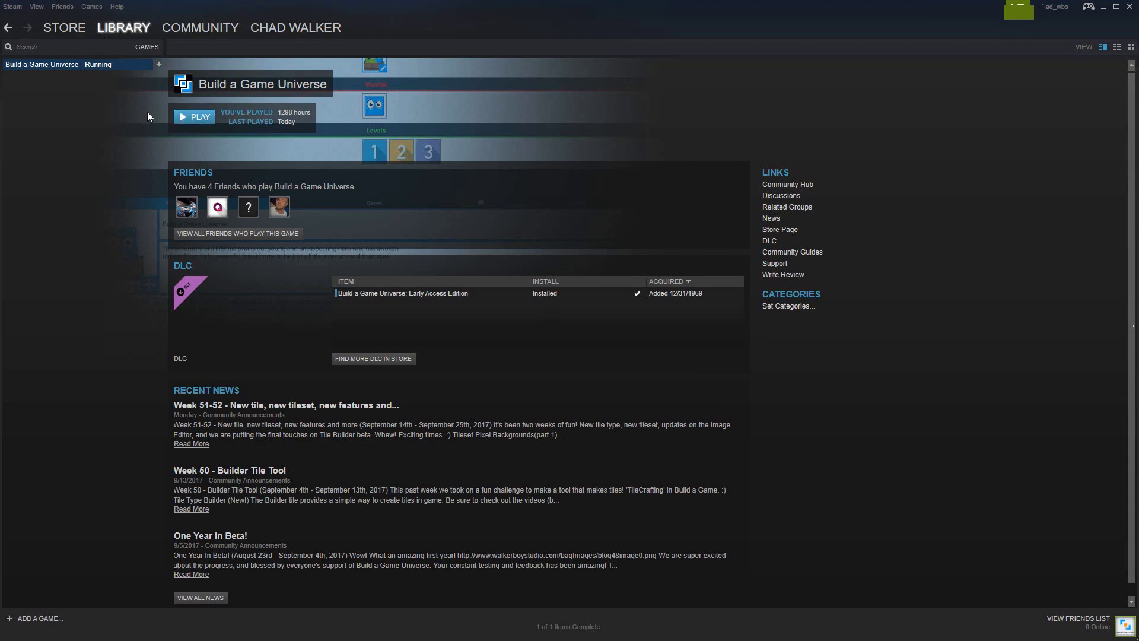
click(196, 117)
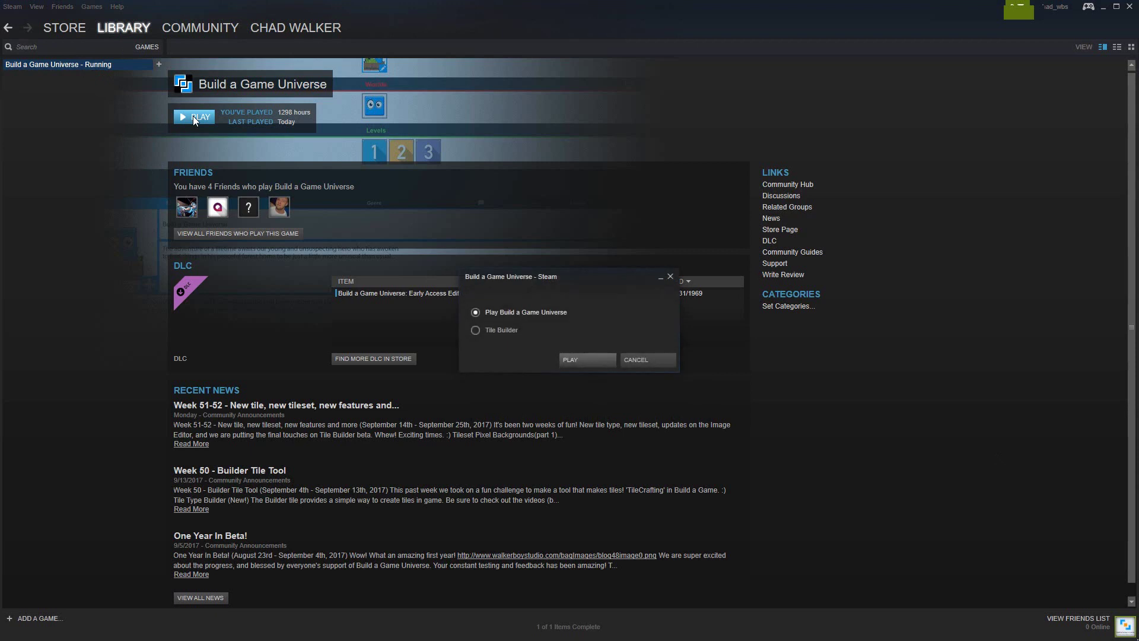
click(481, 331)
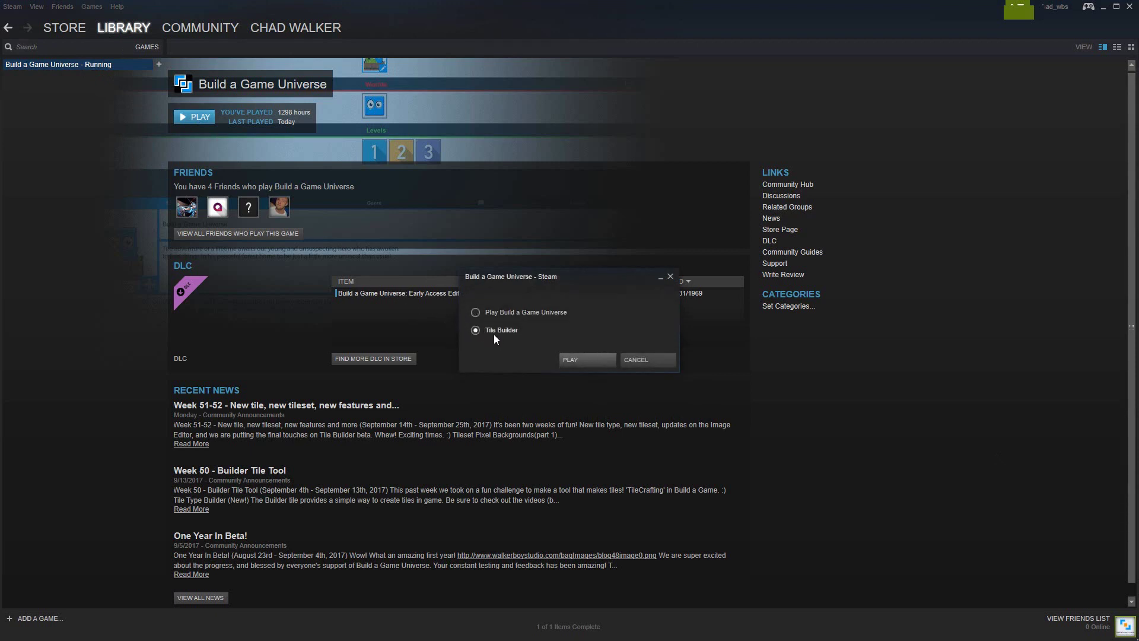
click(581, 359)
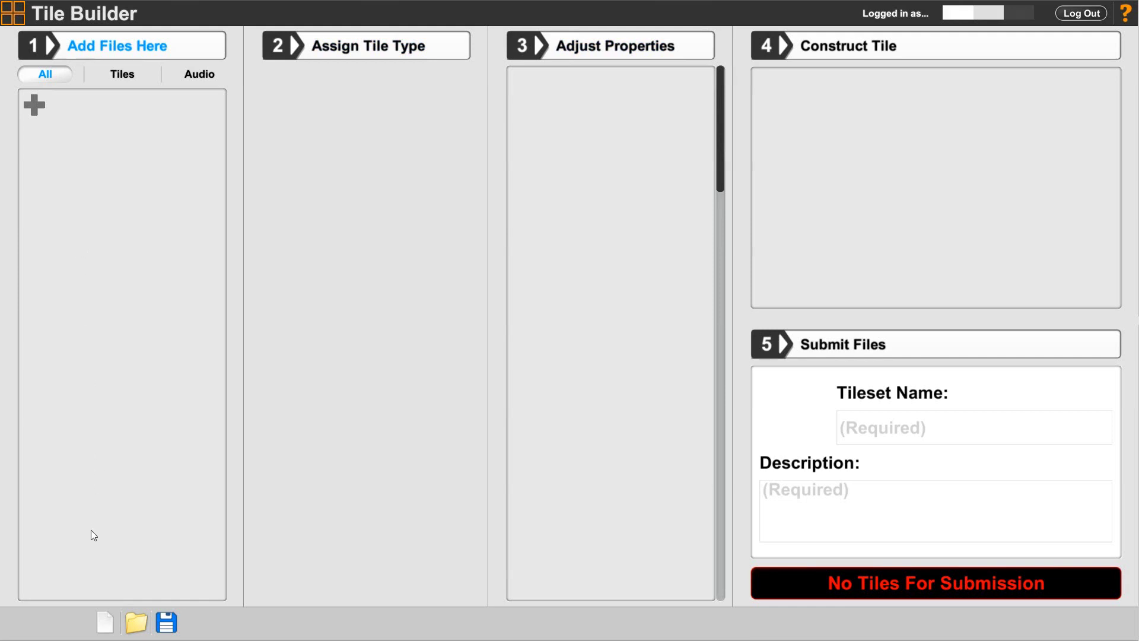
Create a new Tile Builder project in the "default project" folder on the desktop
click(103, 623)
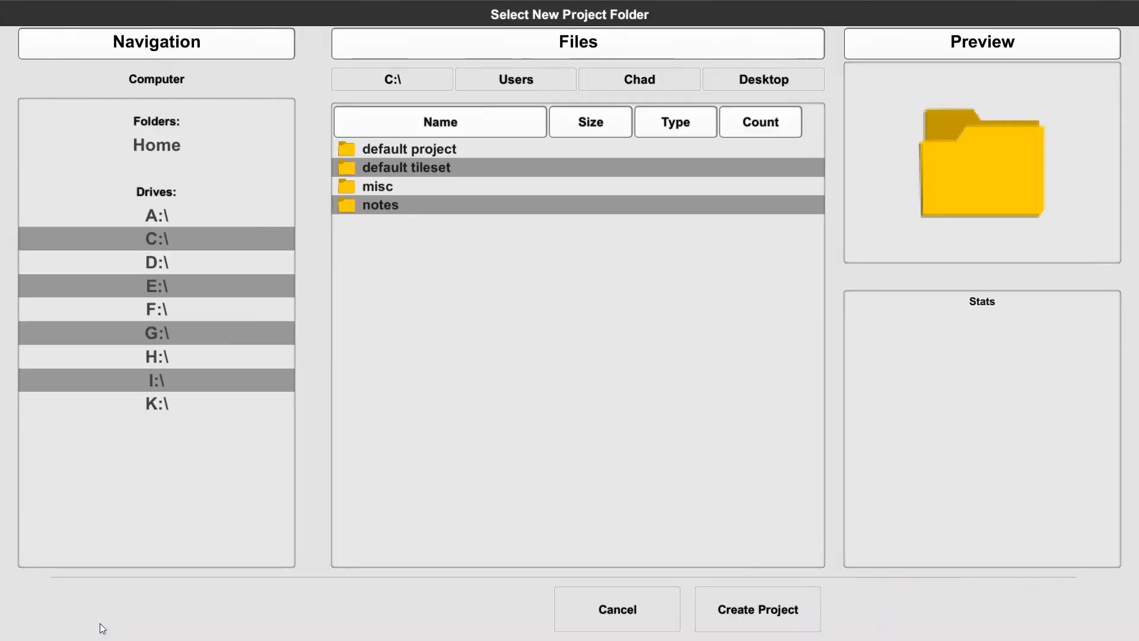
double_click(391, 151)
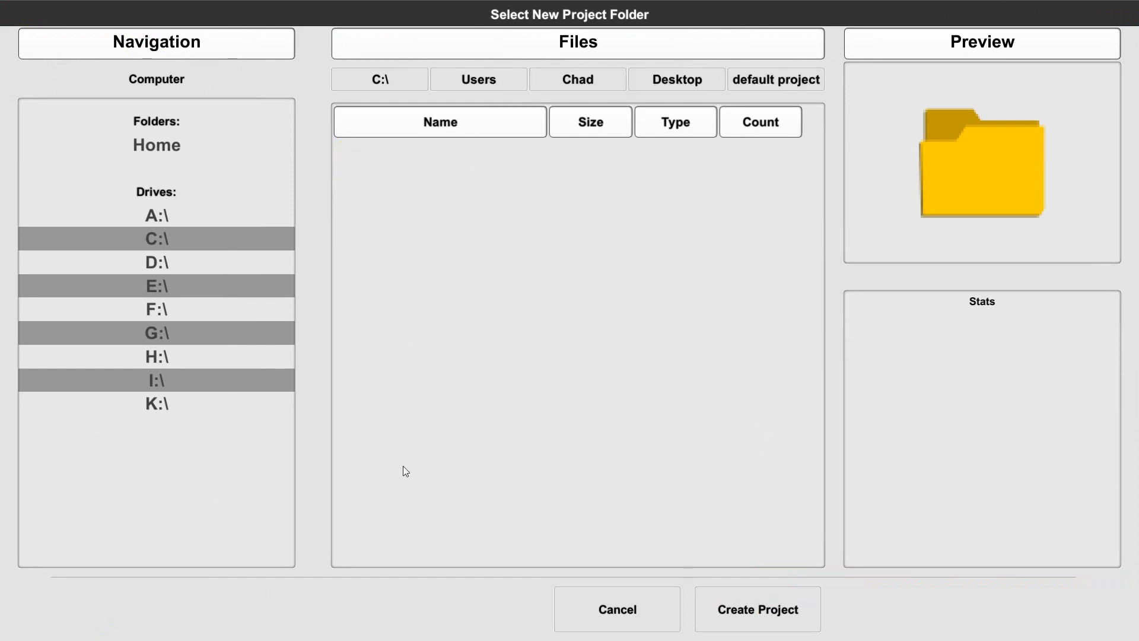
click(777, 604)
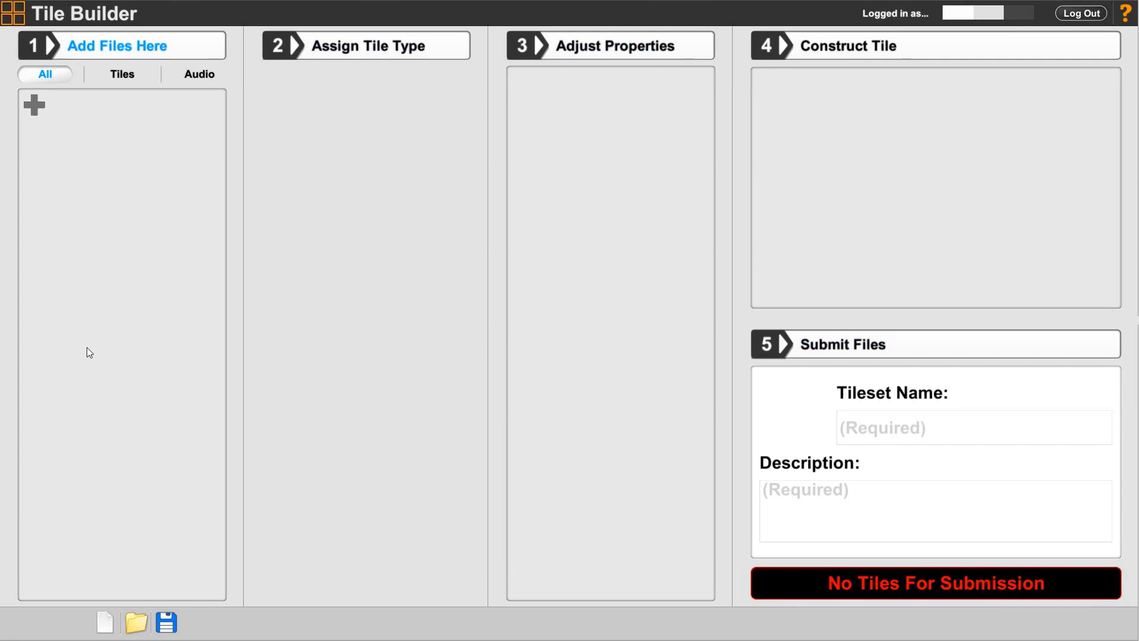
Add thumbnail.png from the "default tileset" folder to the project as a Block (Standard) tile
click(34, 107)
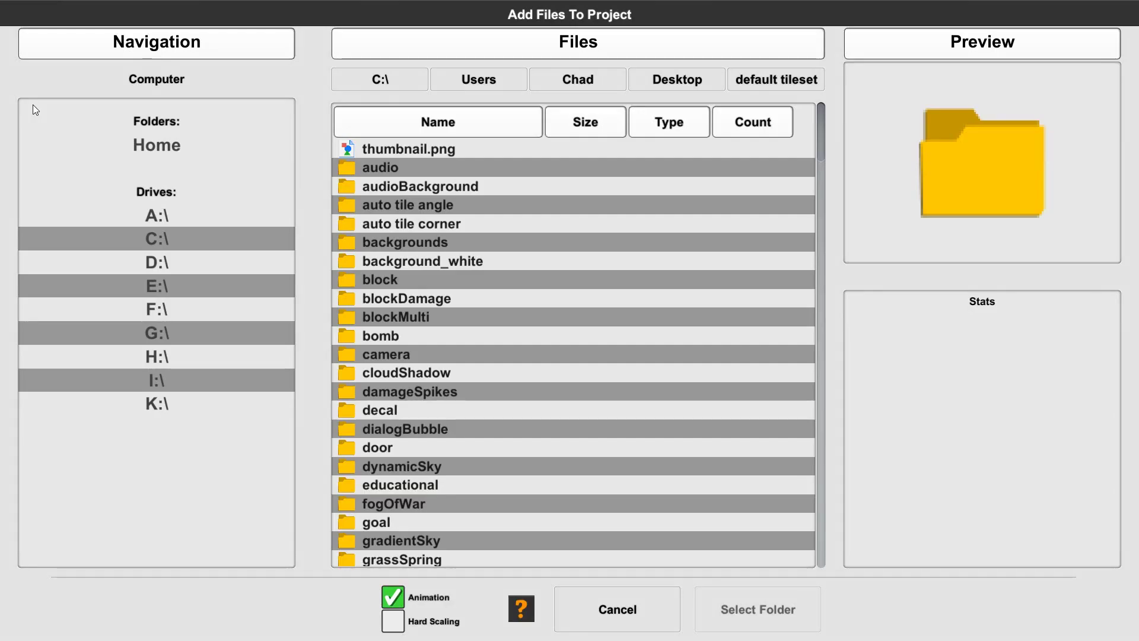
click(410, 150)
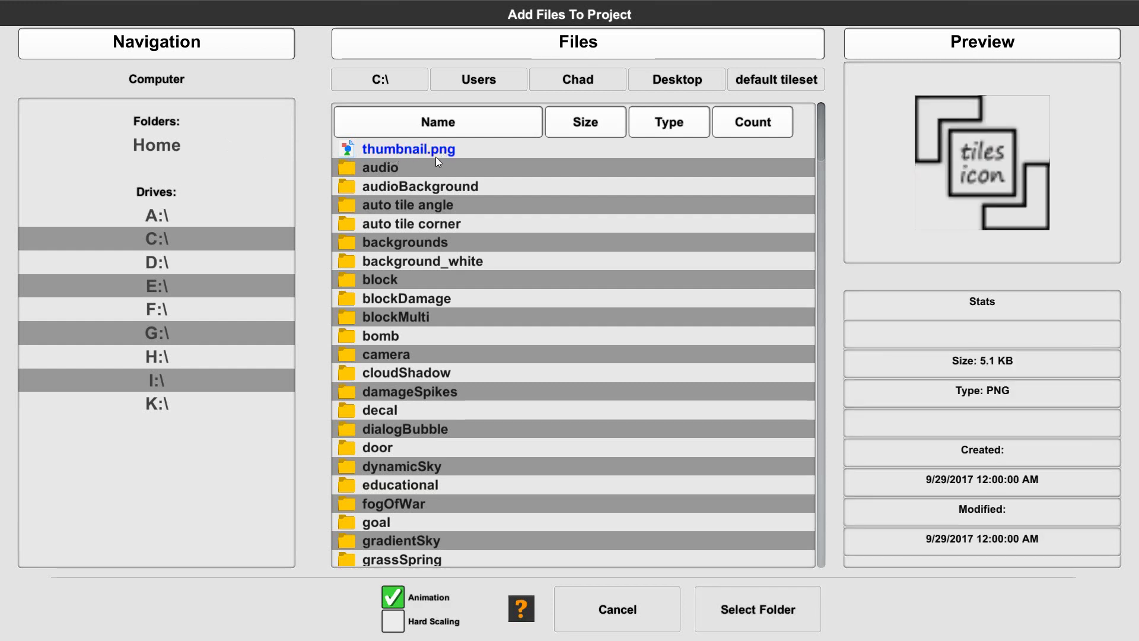
click(774, 620)
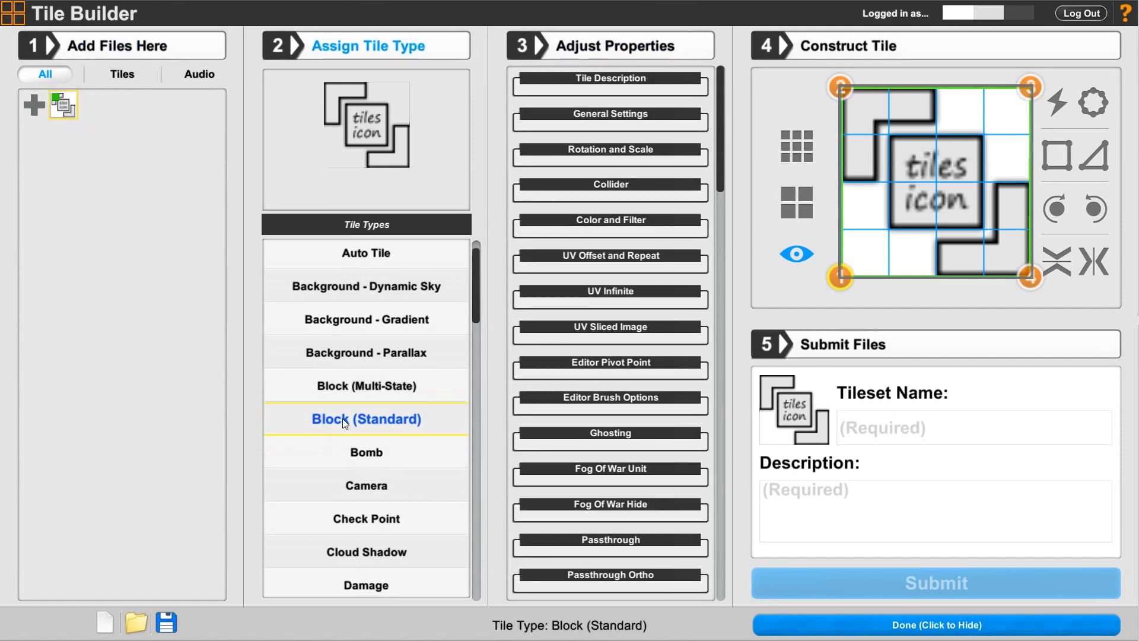
Name the tile "Example Tileset" and give it the description "My first tileset exported"
click(564, 82)
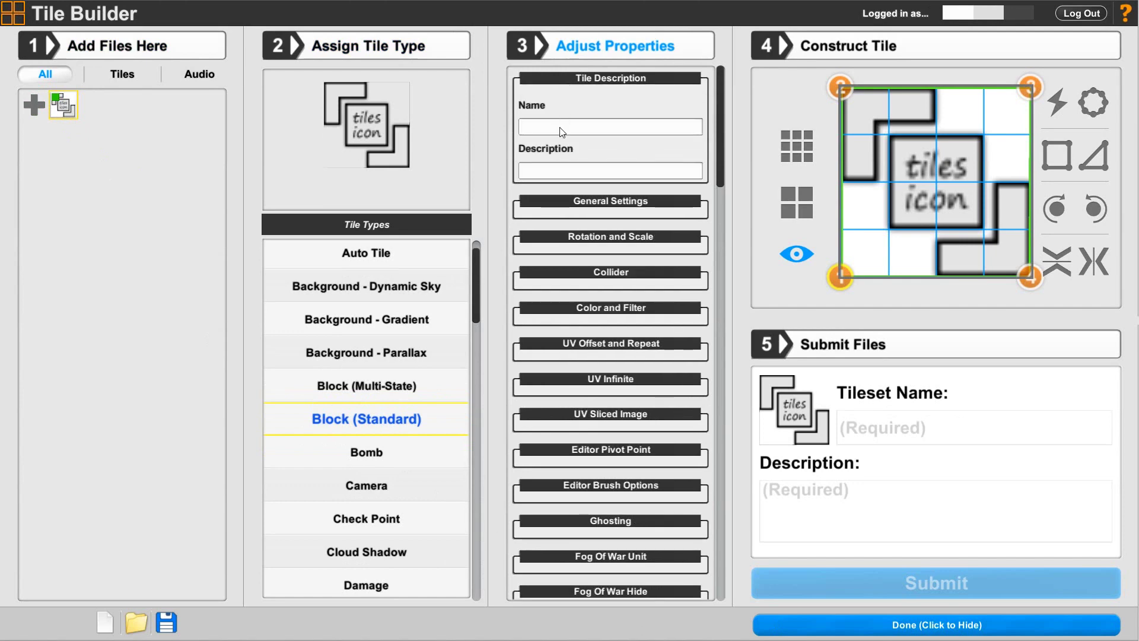
text(Example Tileset)
click(556, 172)
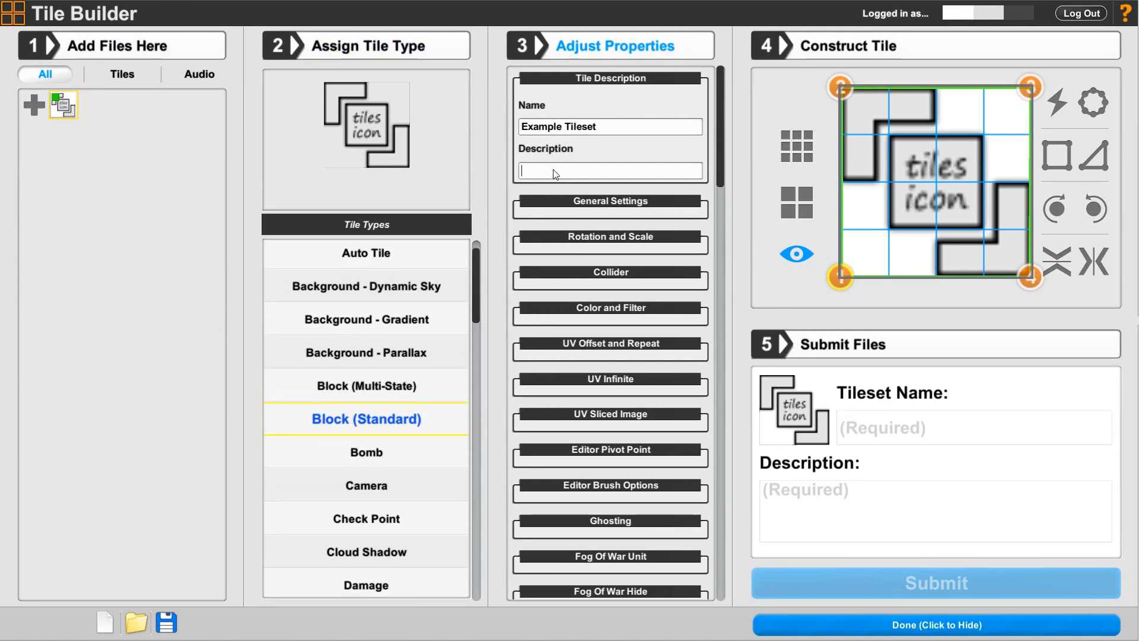
text(My first tileset exported)
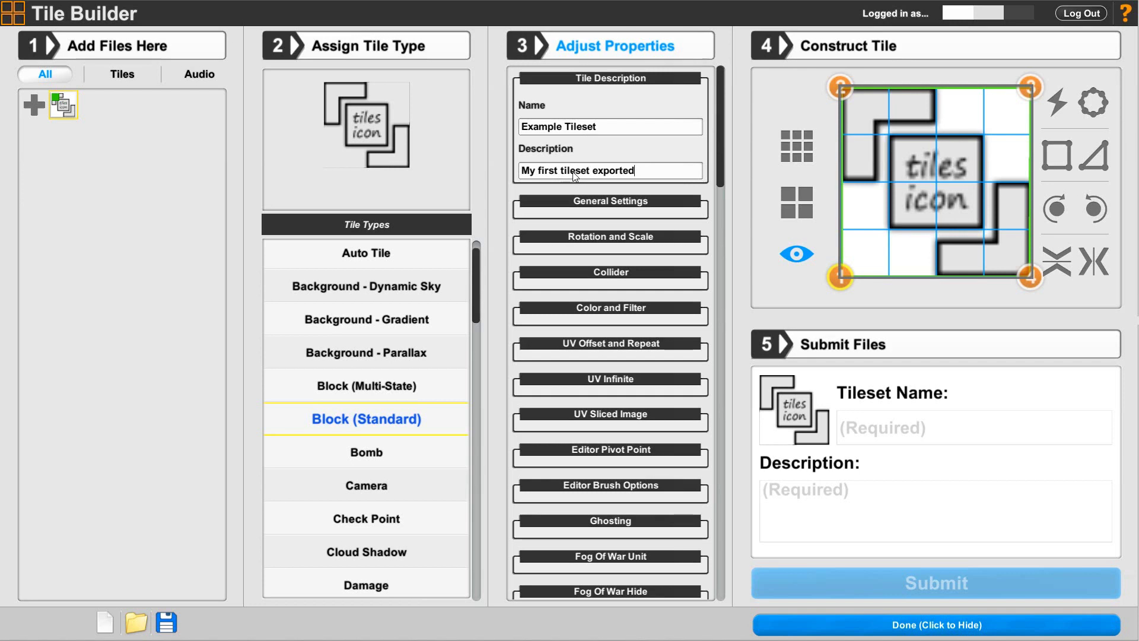
click(593, 79)
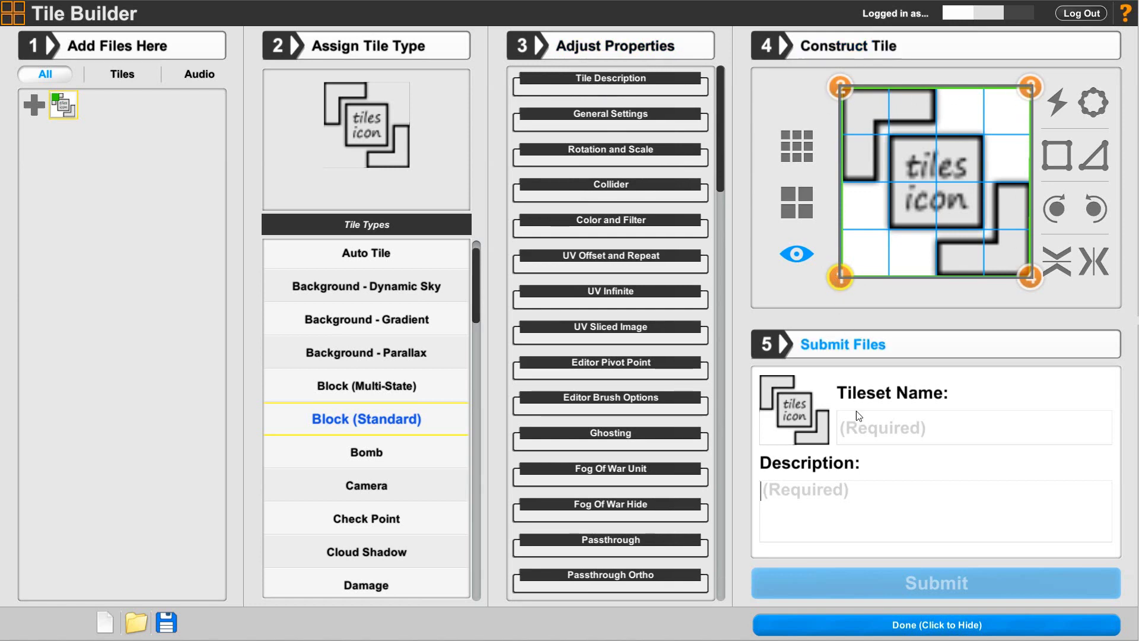
Submit the tileset under the name "MyFirstTileset" with the description "This is my first tileset for Build a Game."
click(859, 426)
text(MyFirst)
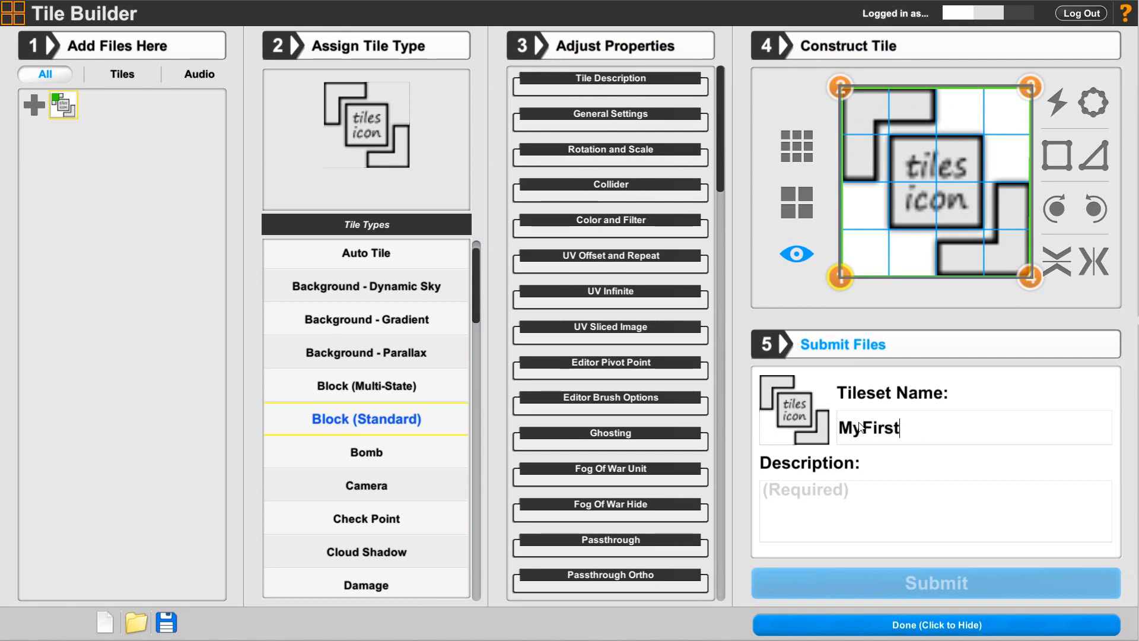
text(Tileset)
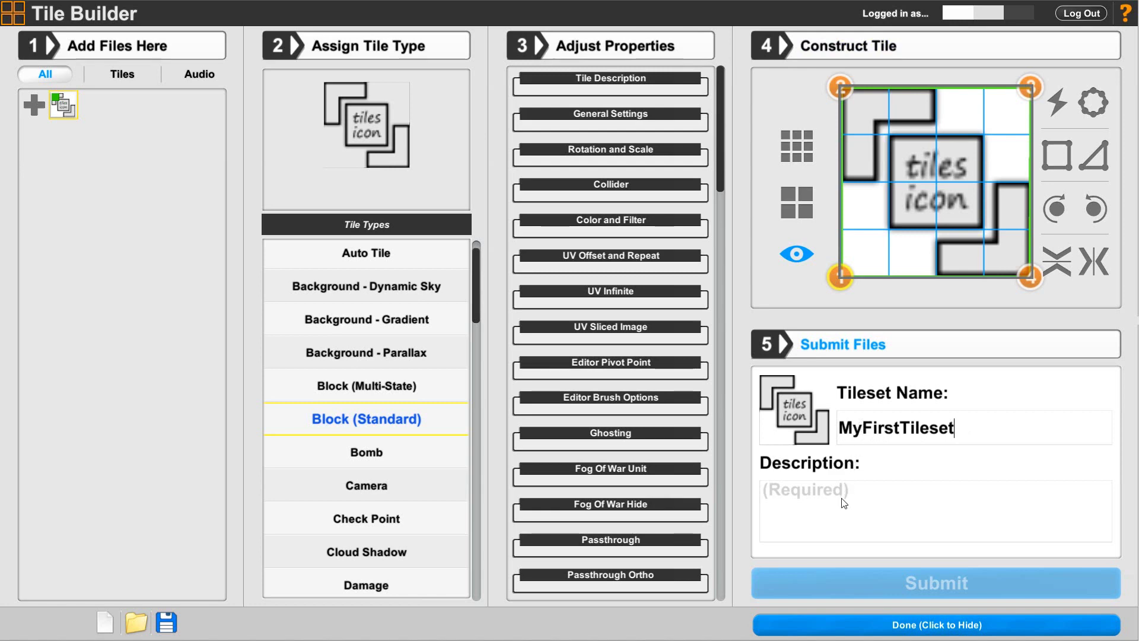
click(844, 504)
text(This is my first)
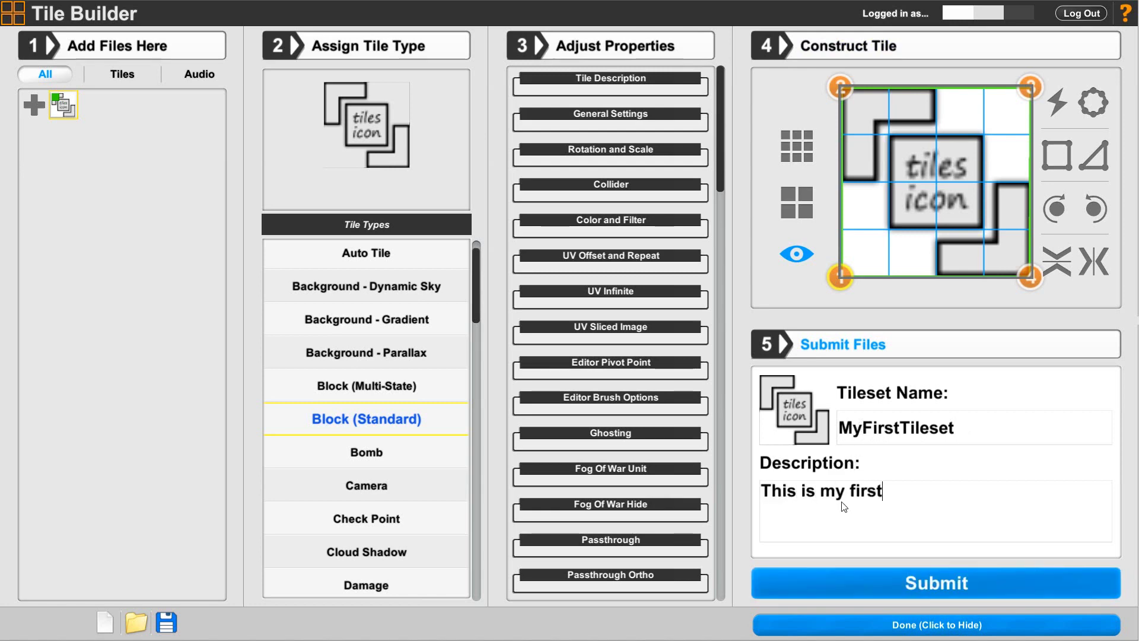
text( tileset for Build a)
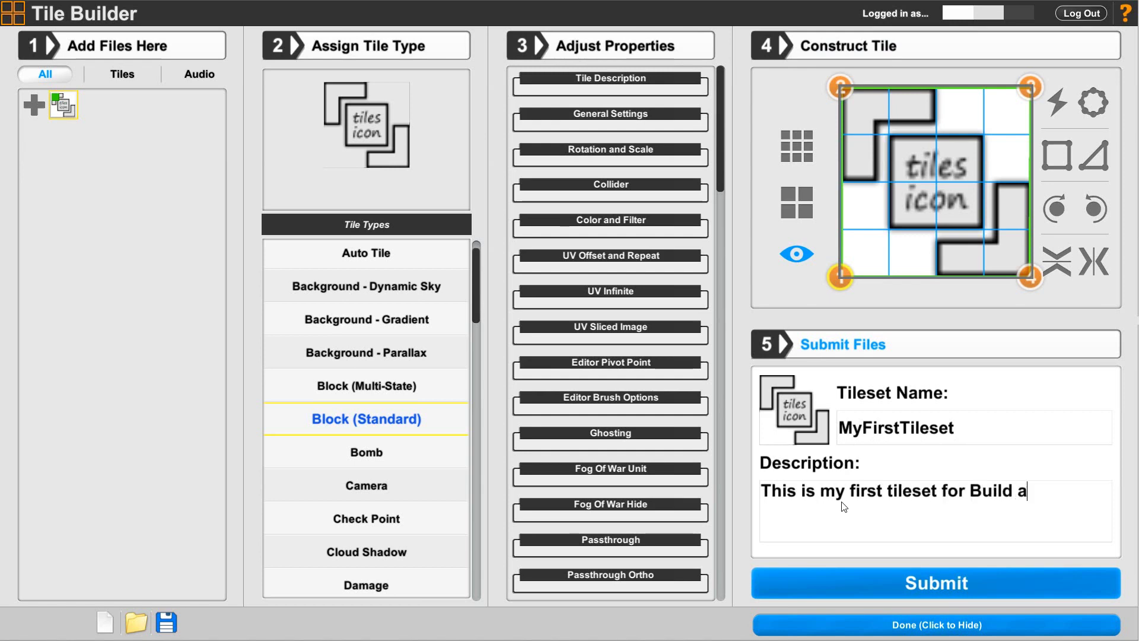
text( Game.)
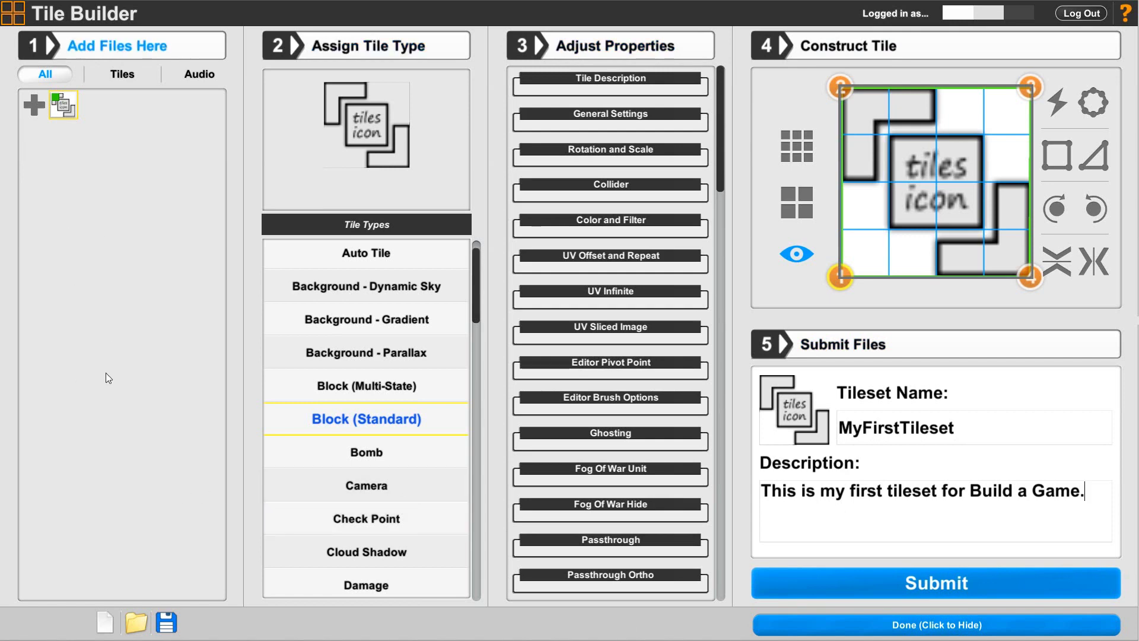
click(912, 583)
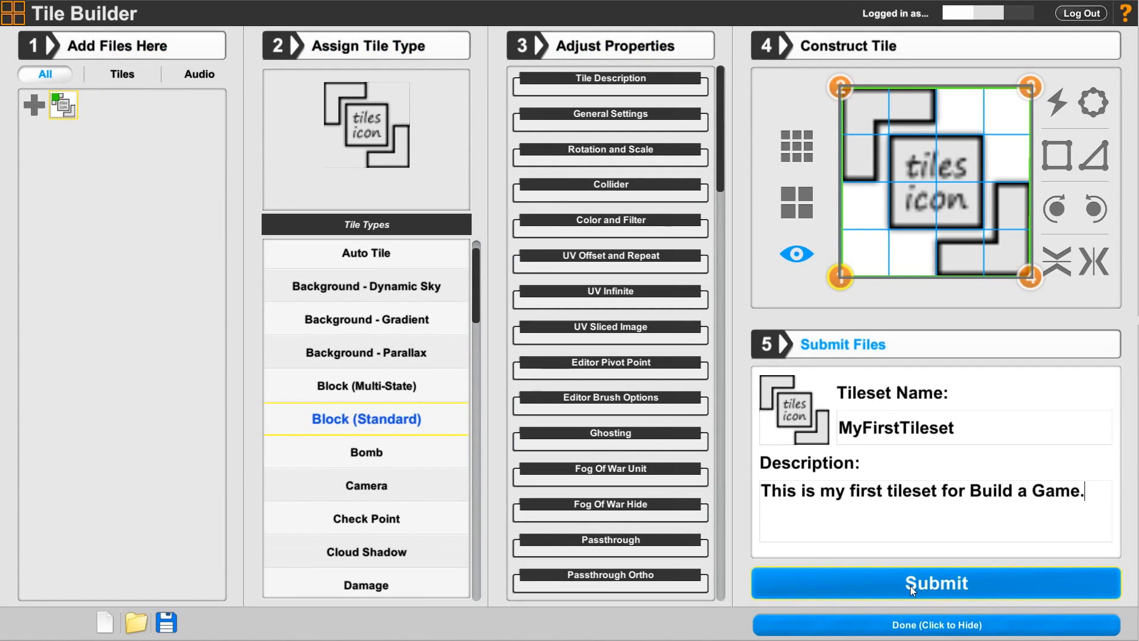
click(912, 626)
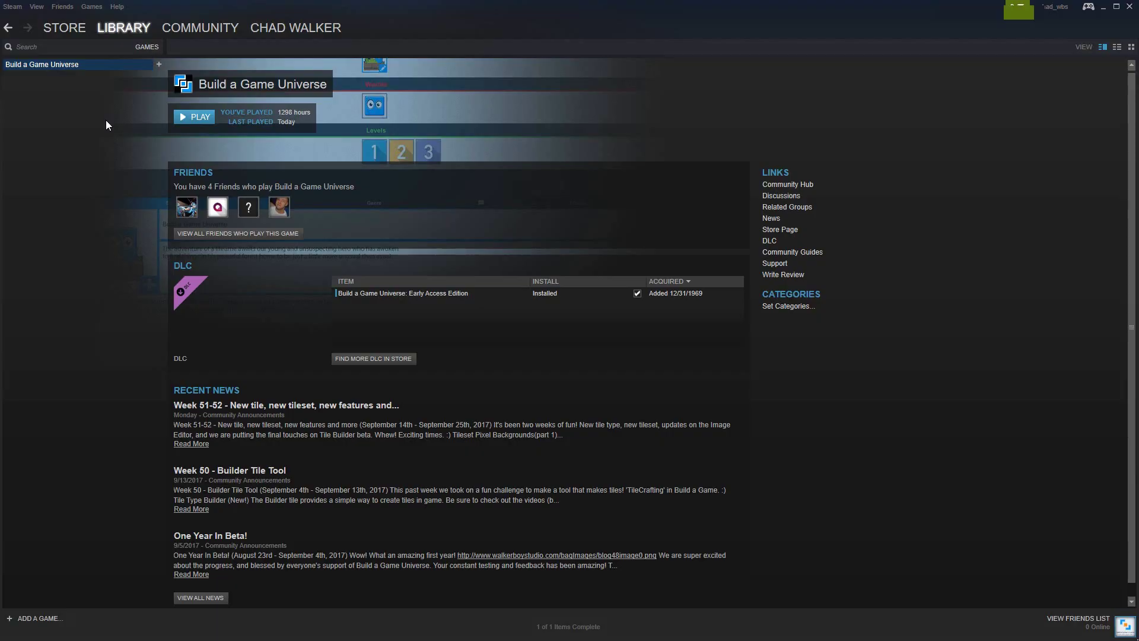
Launch Build a Game Universe from Steam and continue past the beta and additional tilesets notices to the main menu
click(183, 119)
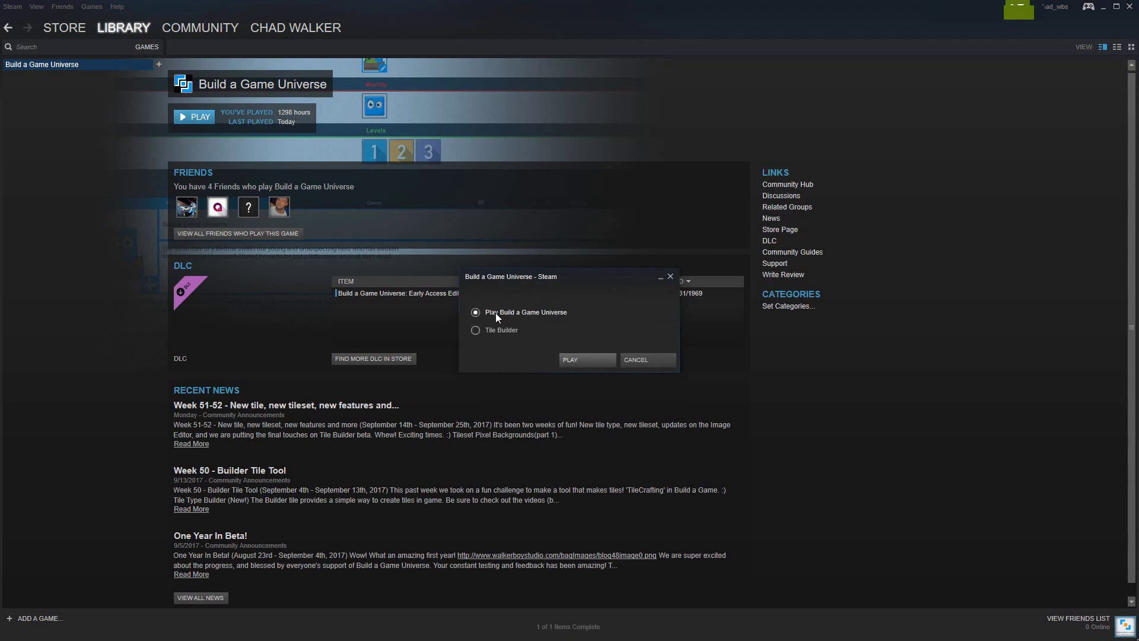
click(585, 359)
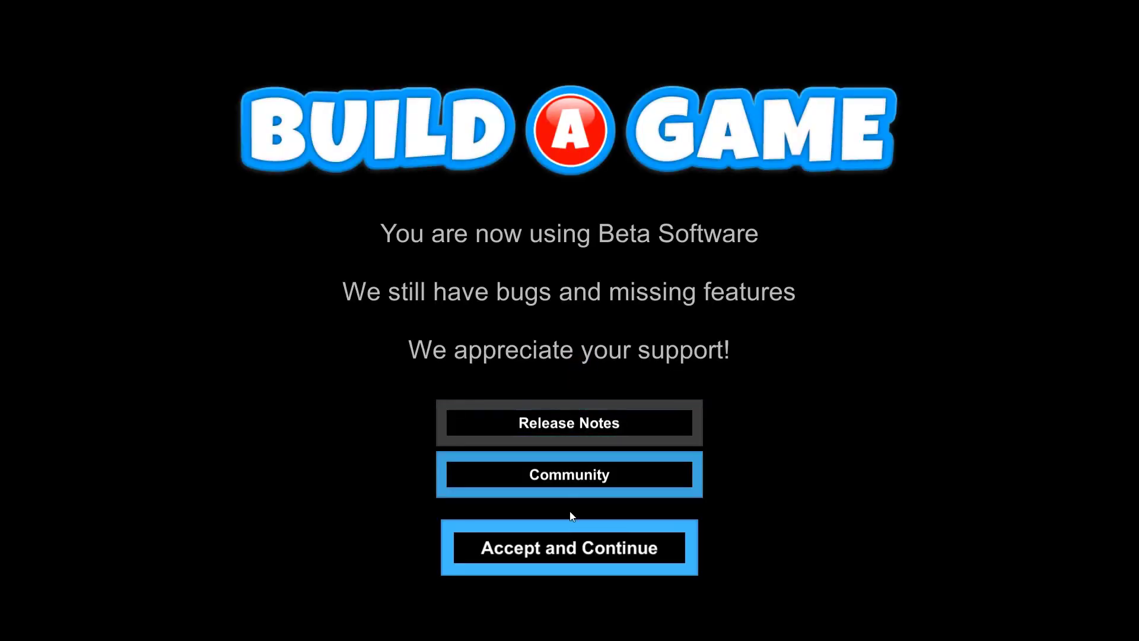
click(569, 540)
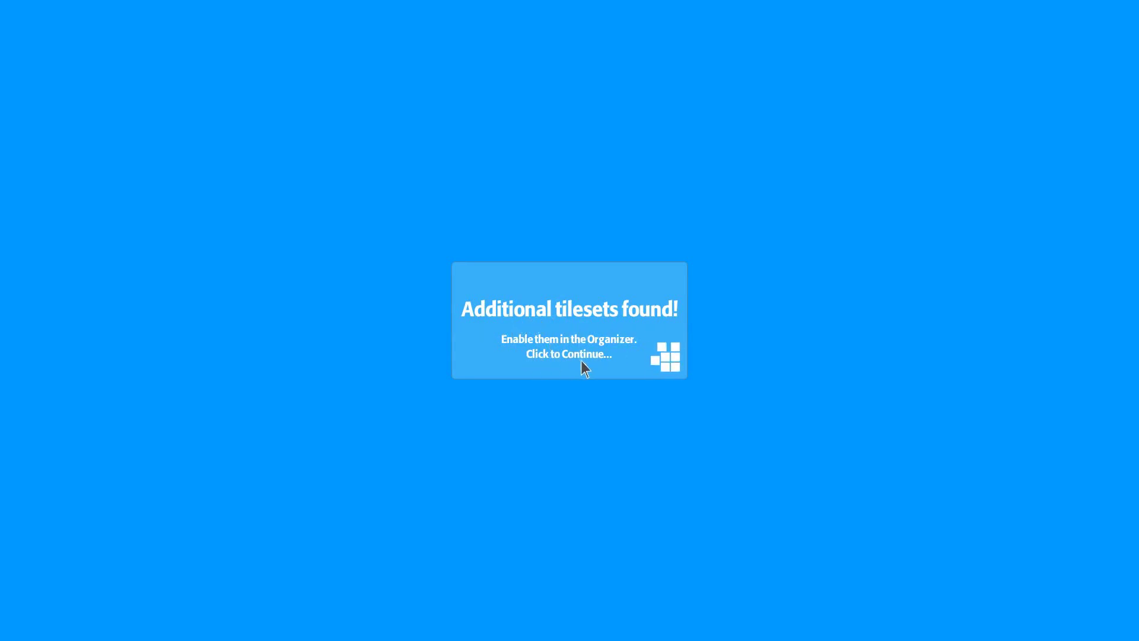
click(561, 357)
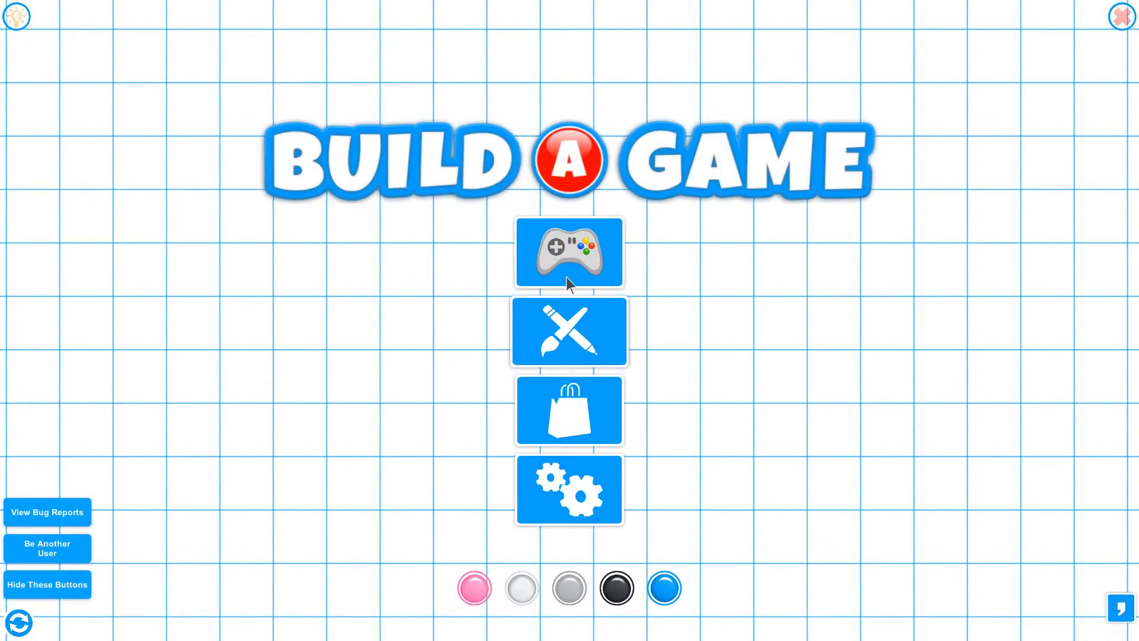
In the Tileset Organizer, add MyFirstTileset to the default group and remove Pixel Background Set and Build a Game - Single Frame Example Set
click(561, 248)
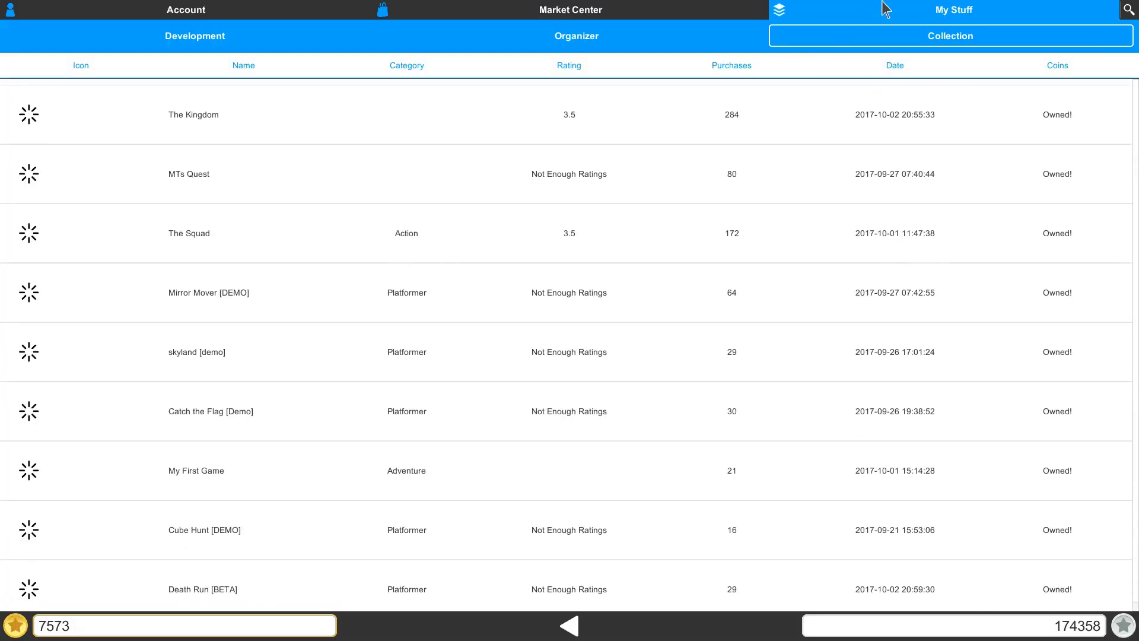
click(482, 37)
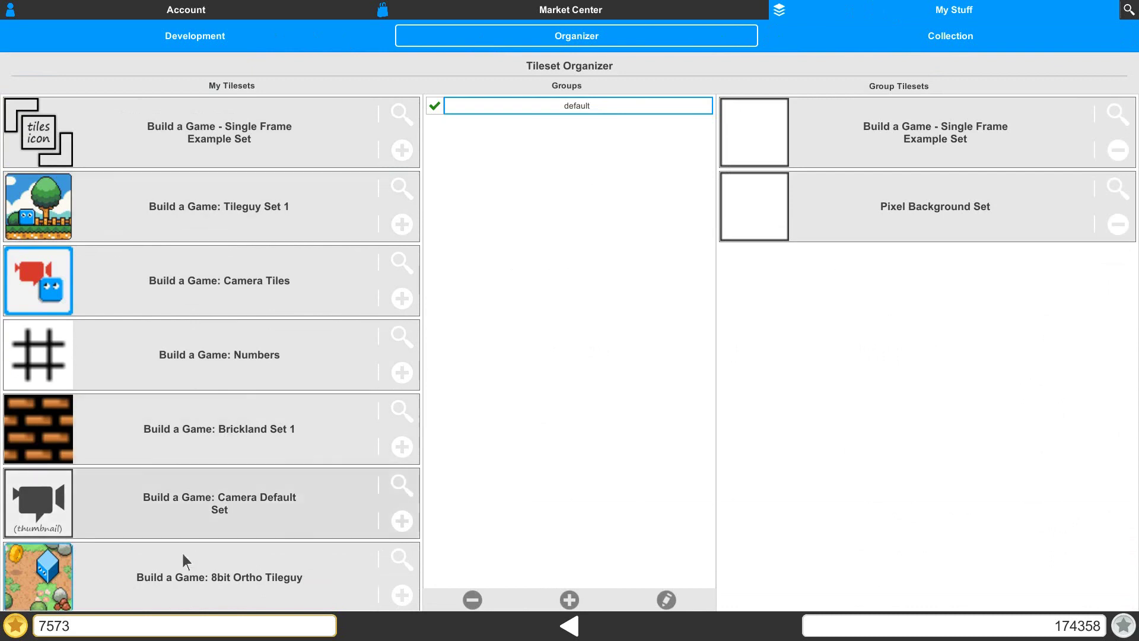
drag(141, 532, 151, 178)
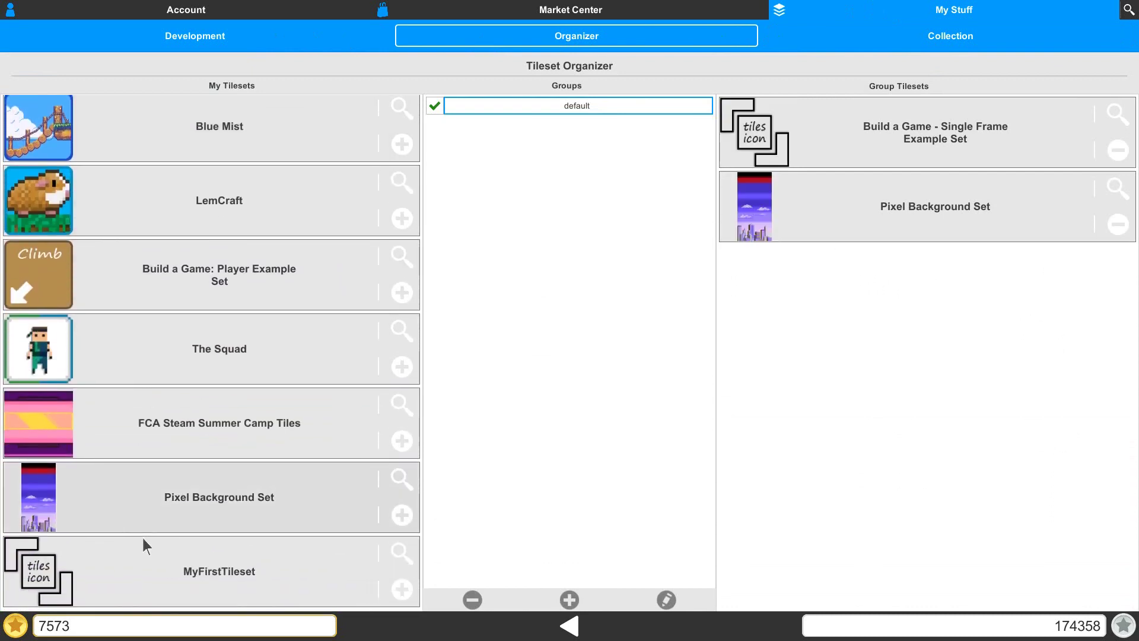
drag(143, 538, 141, 457)
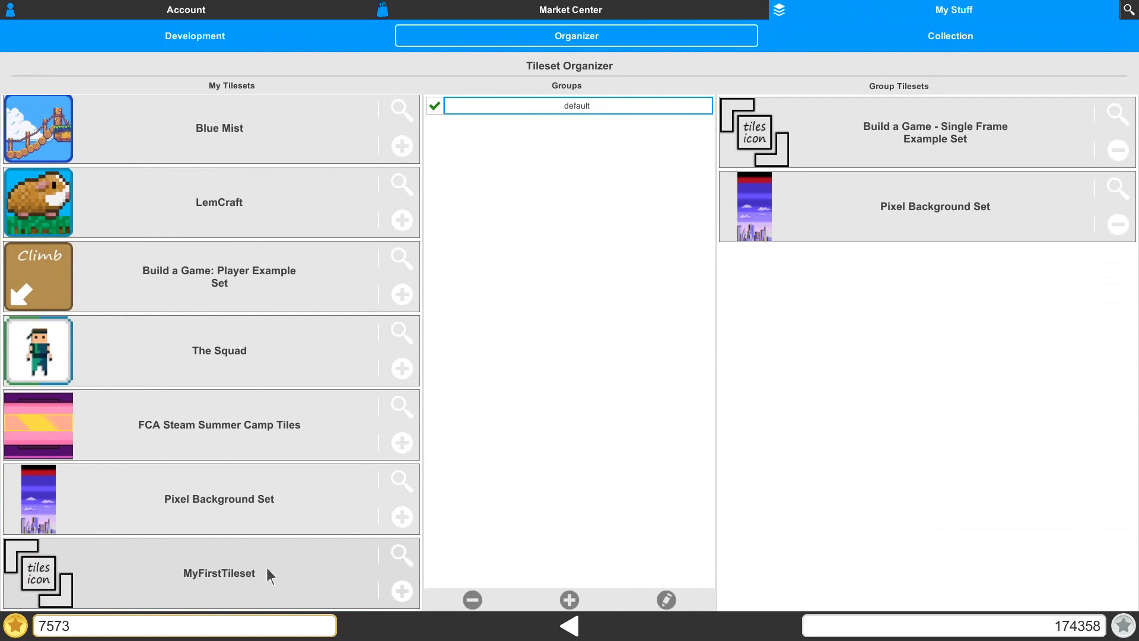
click(403, 591)
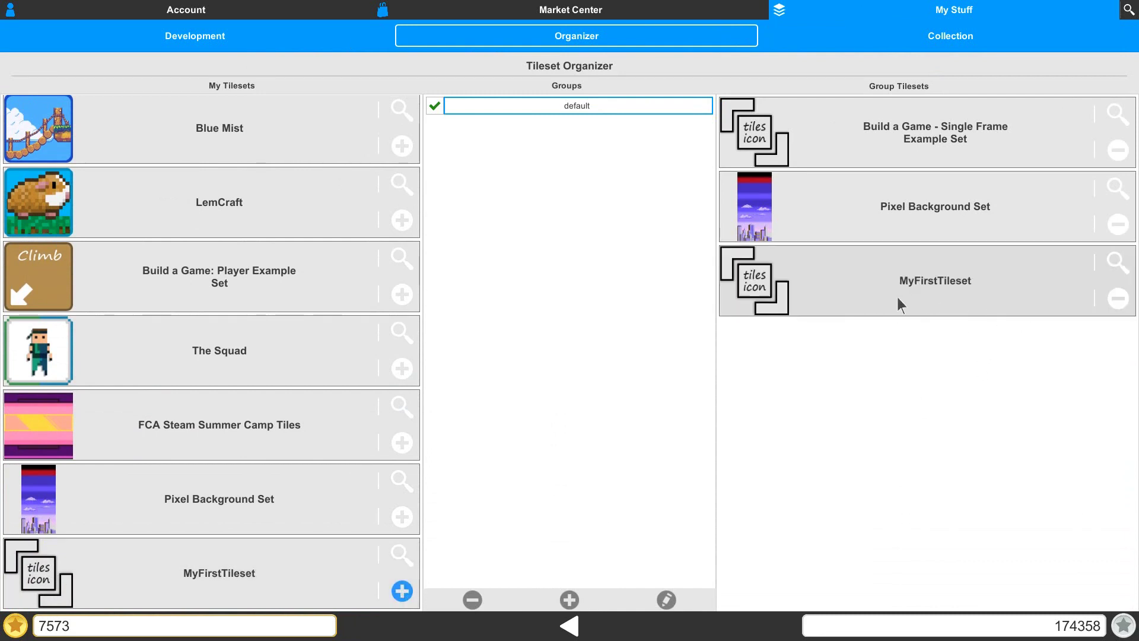
click(1118, 224)
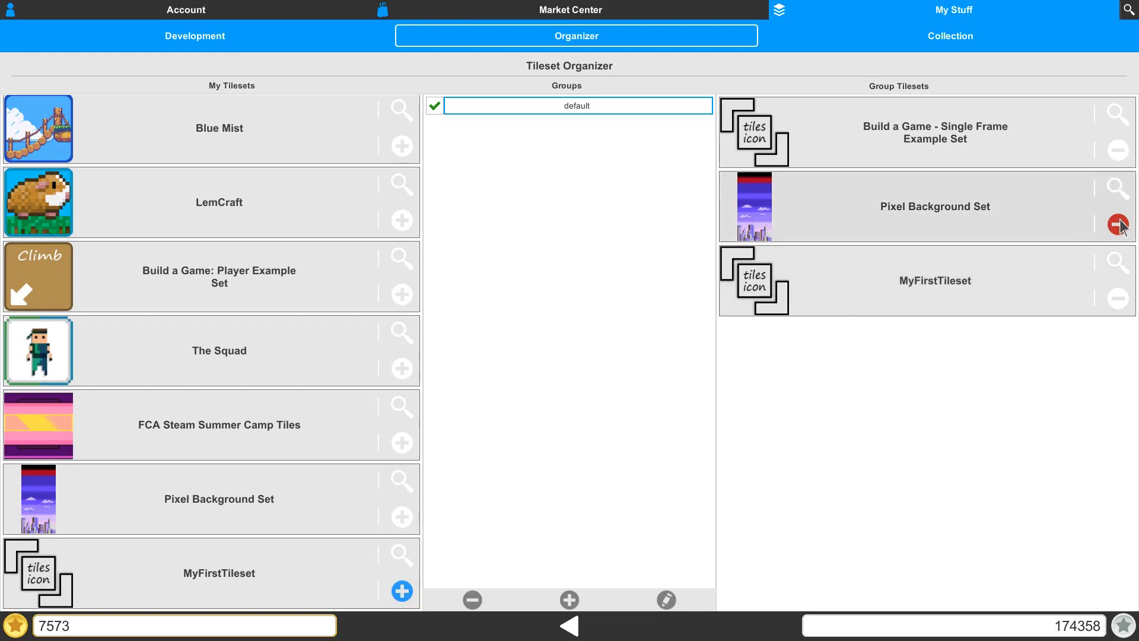
click(1118, 151)
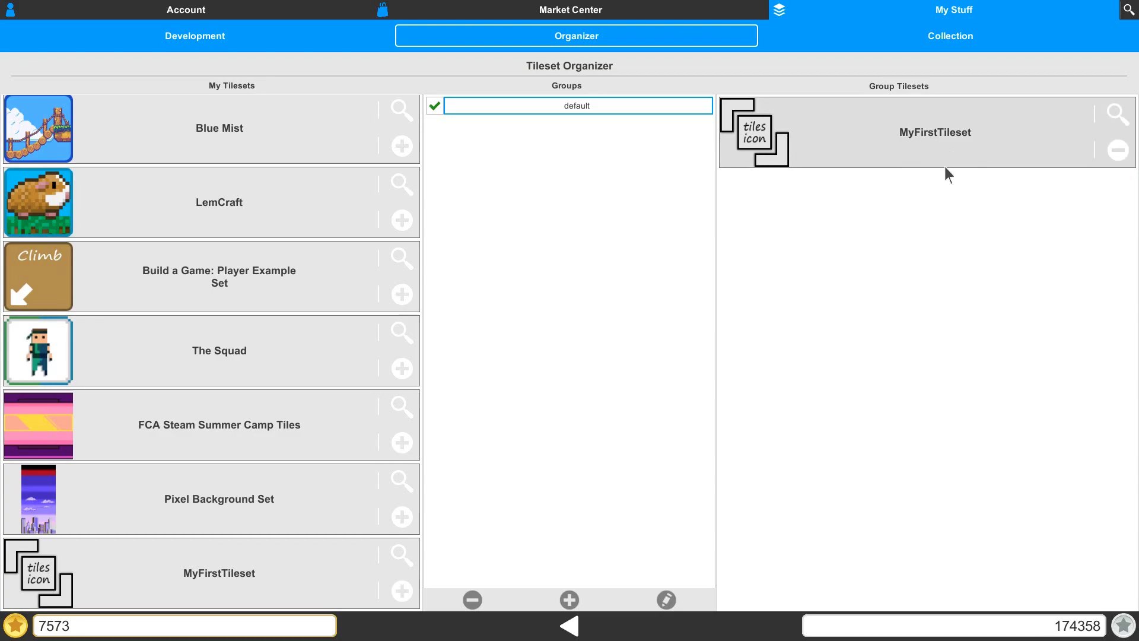
Leave the Tileset Organizer, go to the game creation screen, add a new level to the current world and open it for editing
click(571, 626)
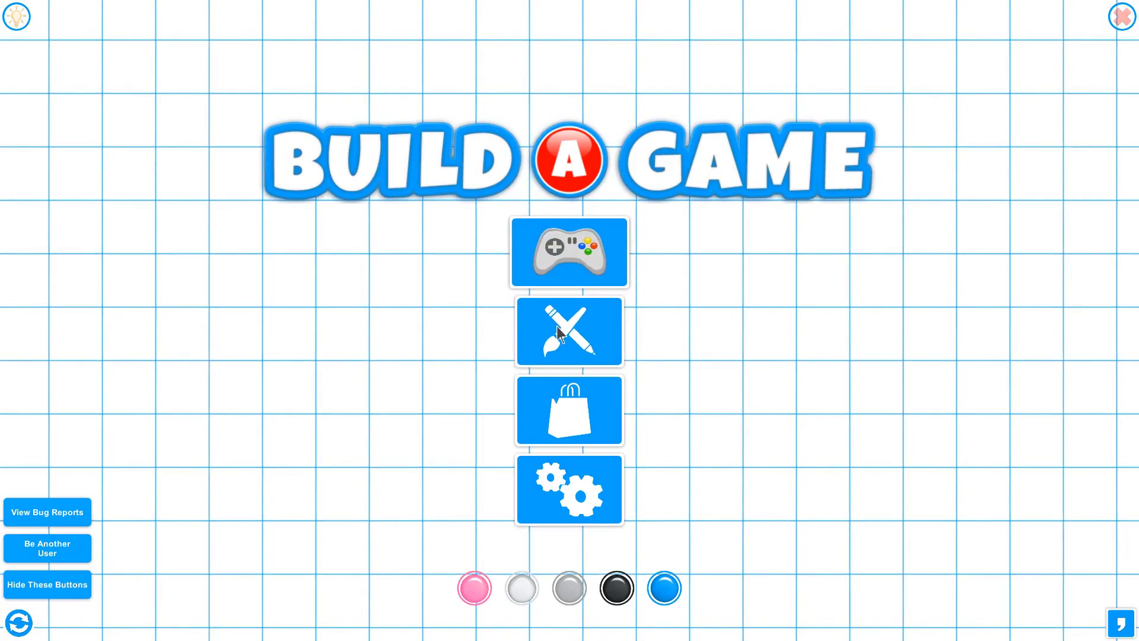
click(461, 329)
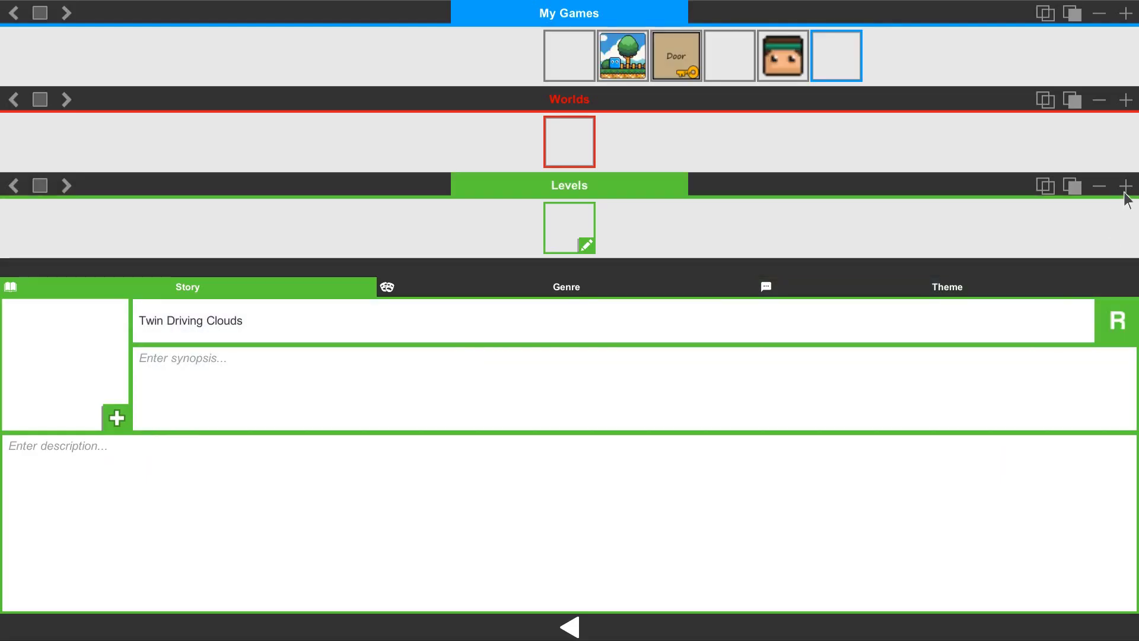
click(1125, 190)
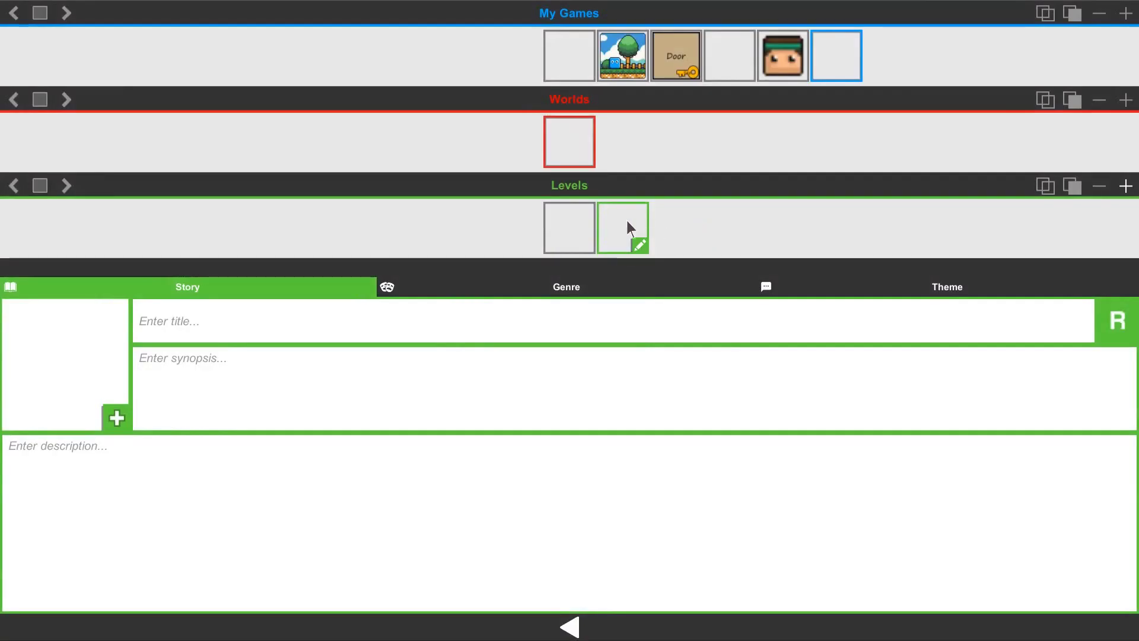
click(627, 221)
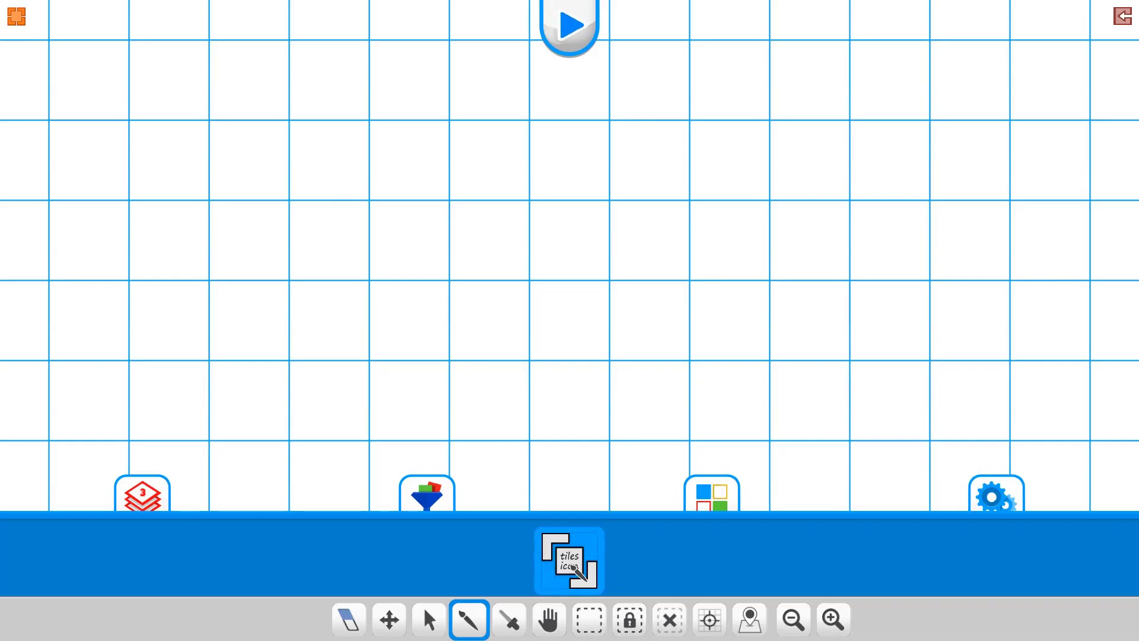
Place the MyFirstTileset tile near the middle of the level grid, show the tileset selection, and inspect the placed tile's properties
click(575, 336)
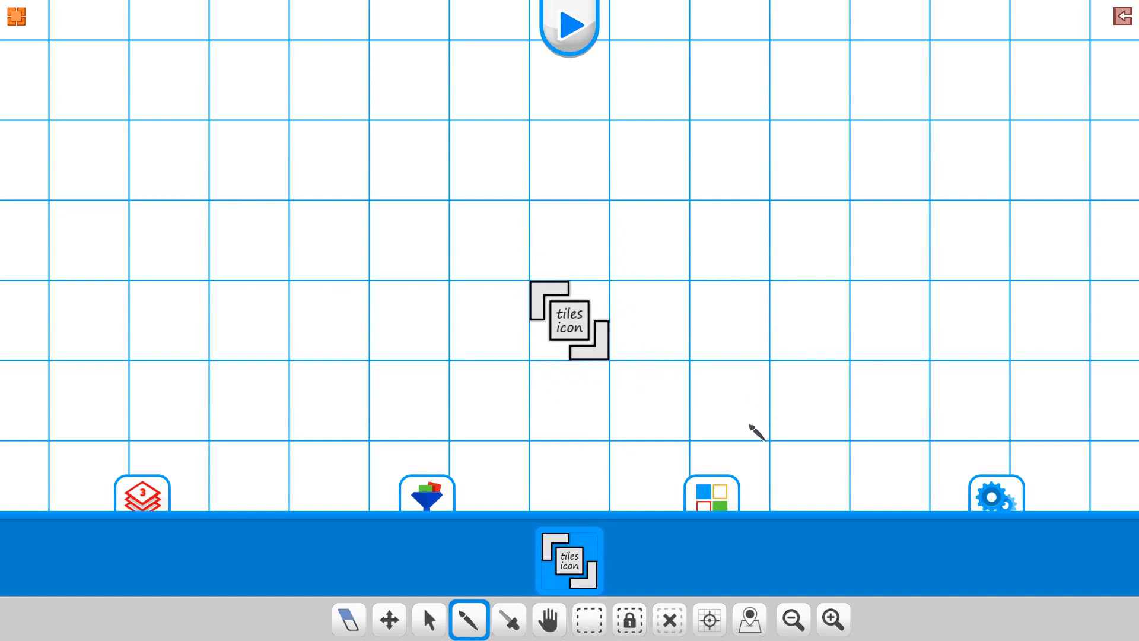
click(712, 499)
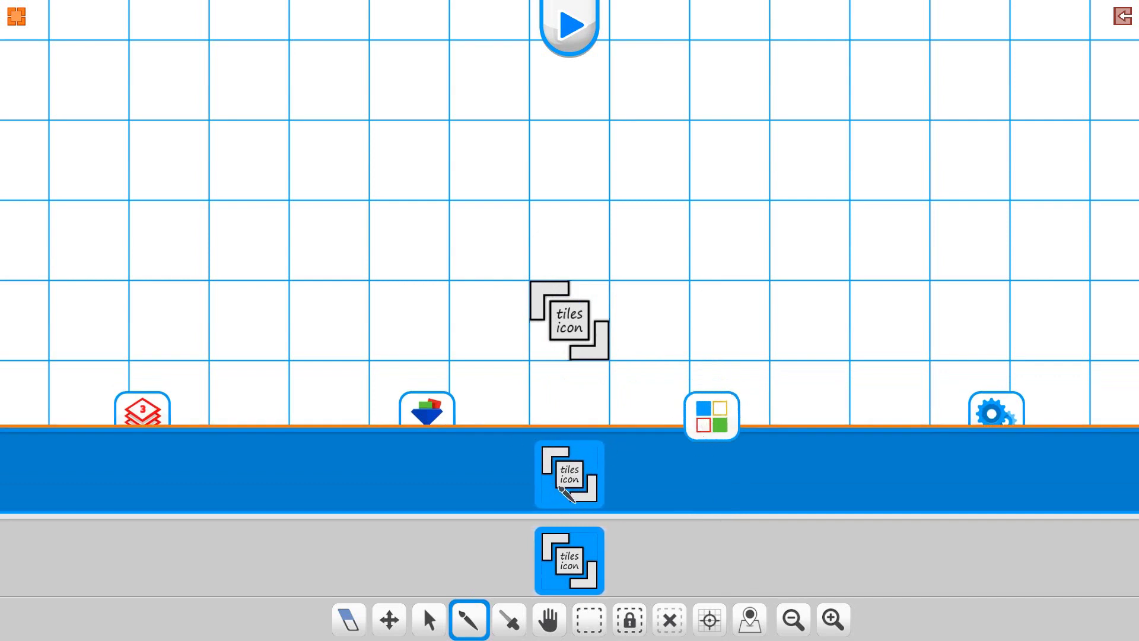
click(430, 621)
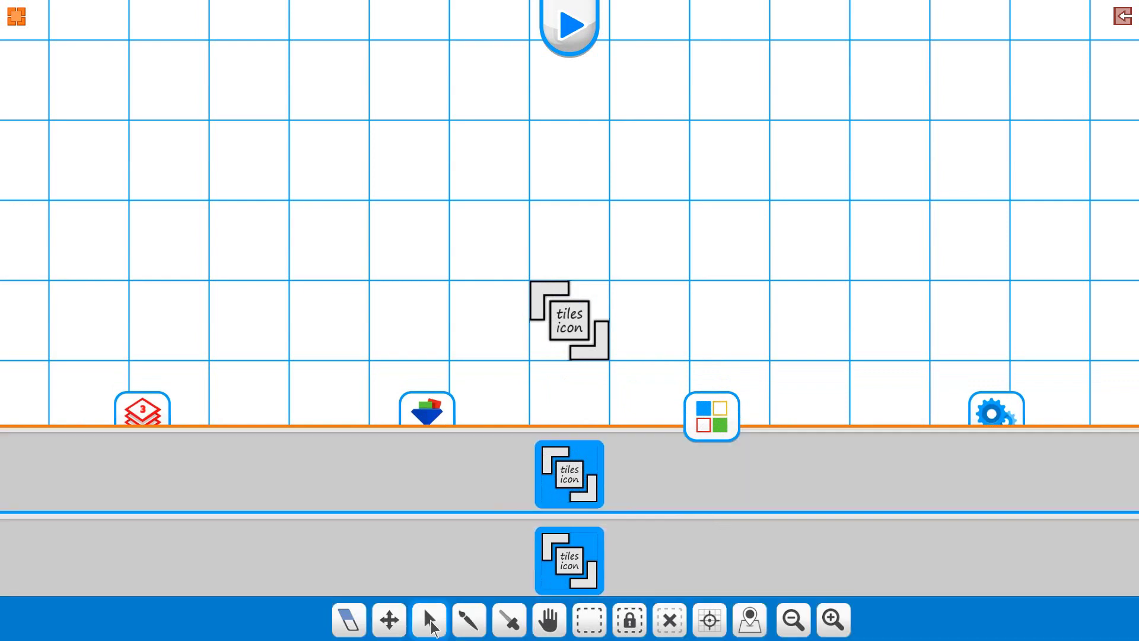
click(567, 344)
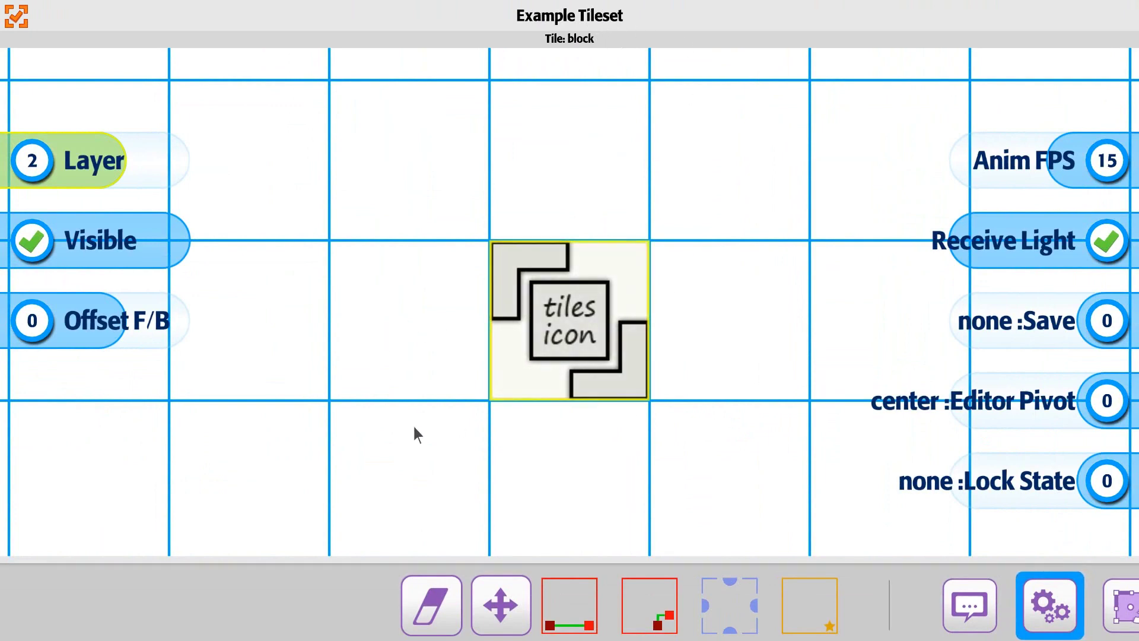
click(18, 19)
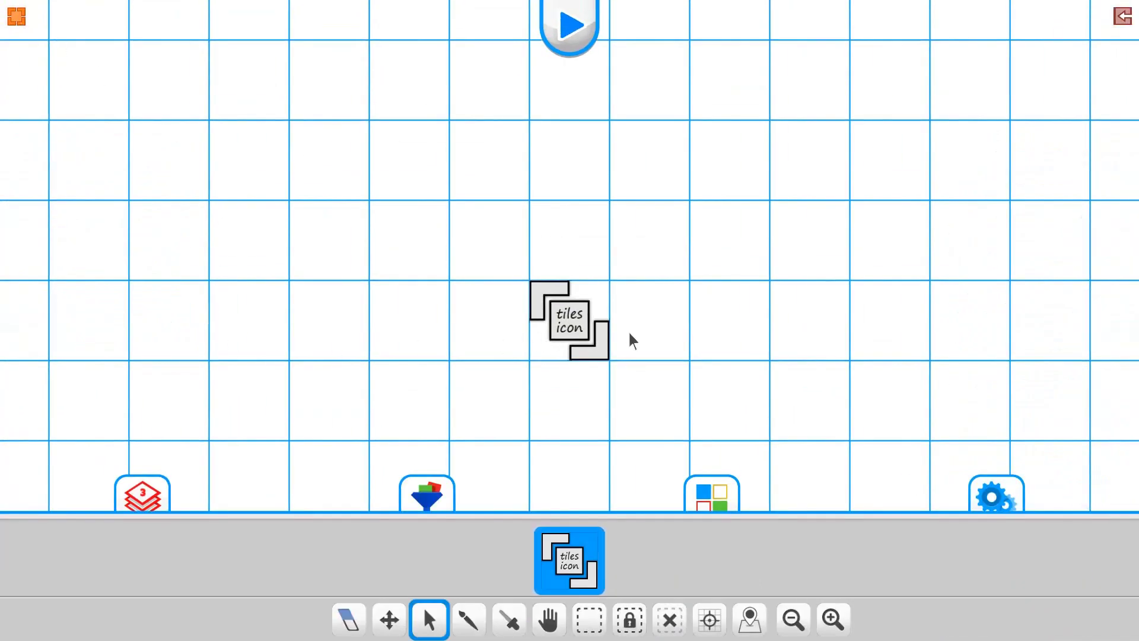
Exit the level editor and view the MyFirstTileset details page among the development items in My Stuff
click(1123, 17)
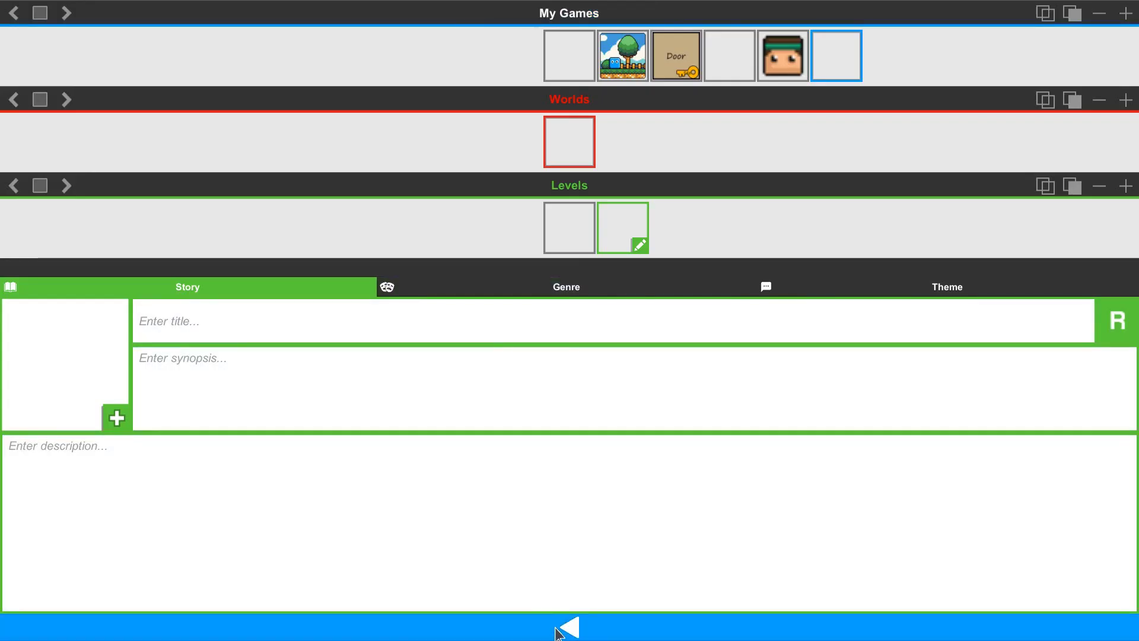
click(569, 627)
click(557, 261)
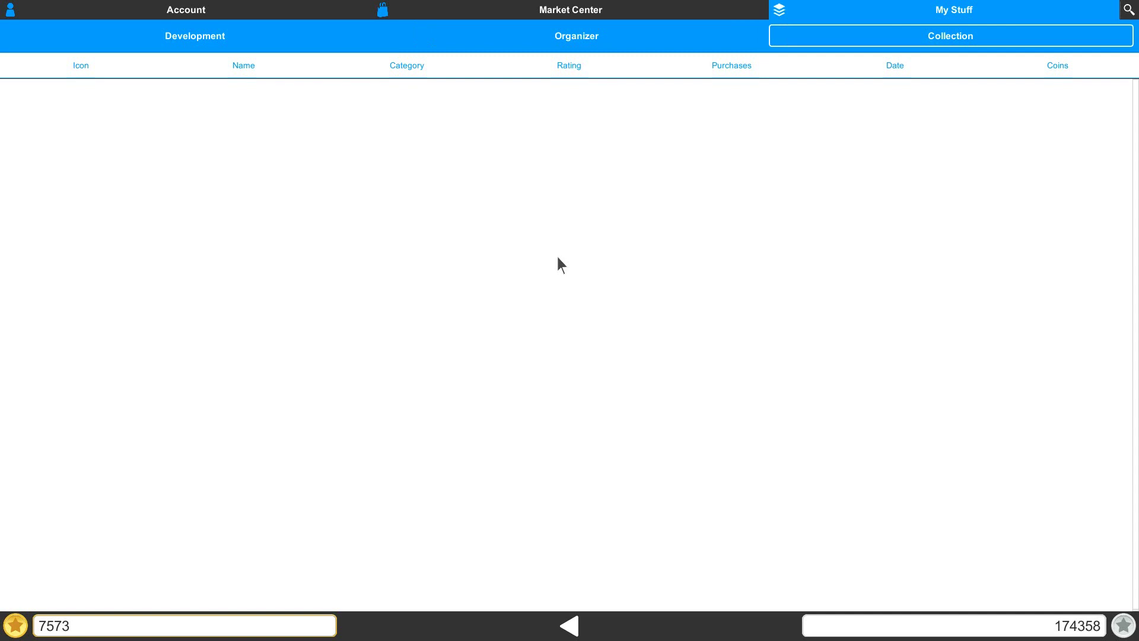
click(157, 39)
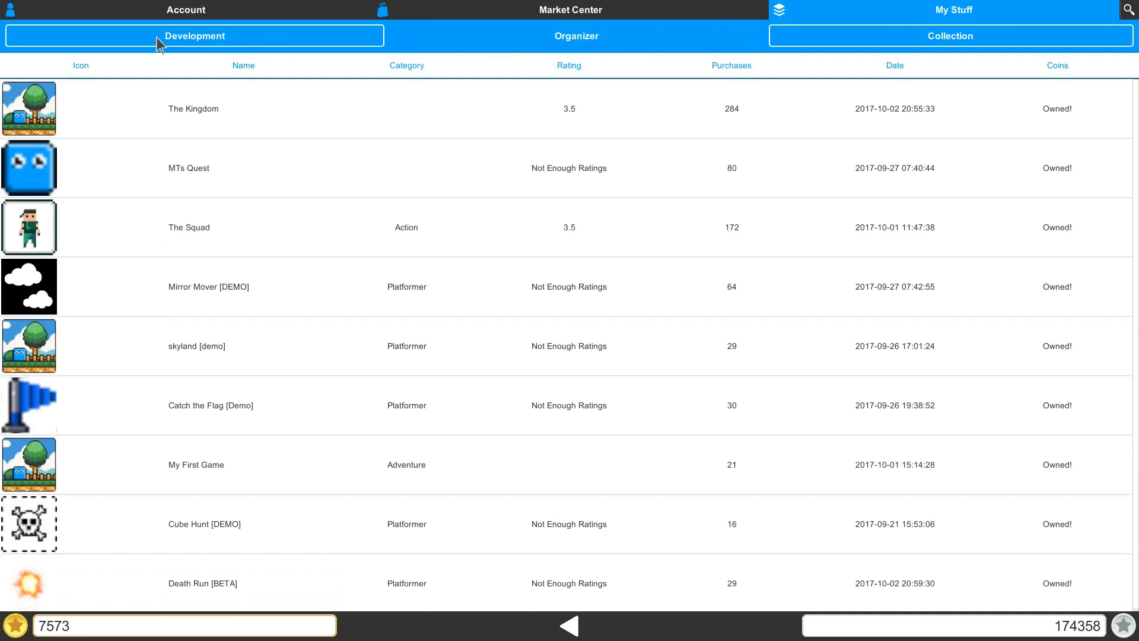
drag(147, 519, 135, 182)
drag(105, 535, 99, 241)
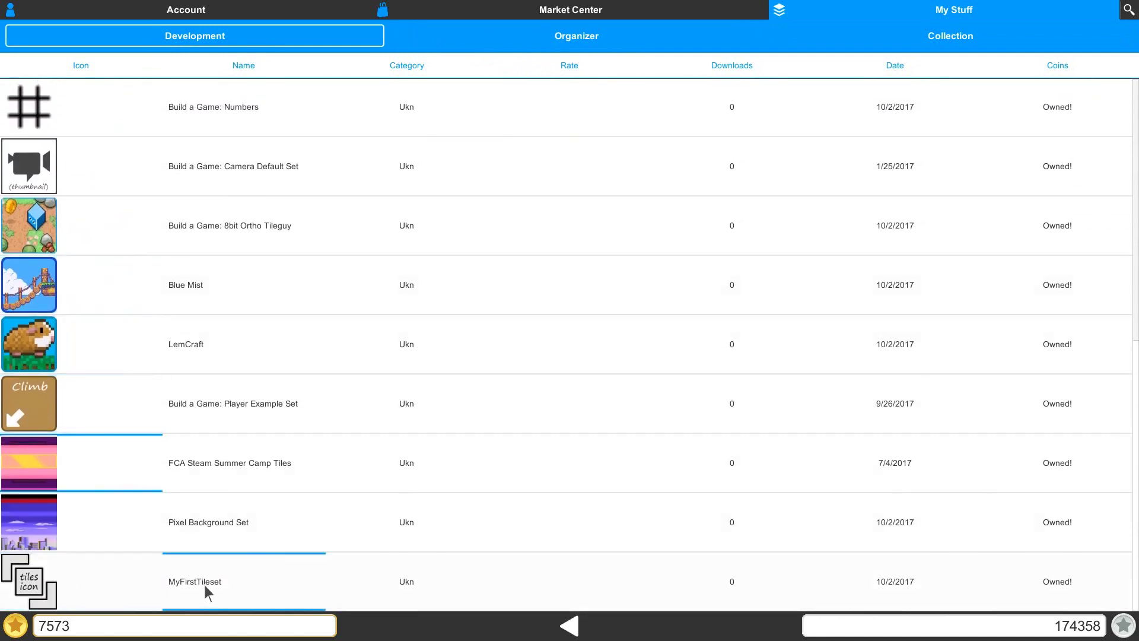
click(89, 580)
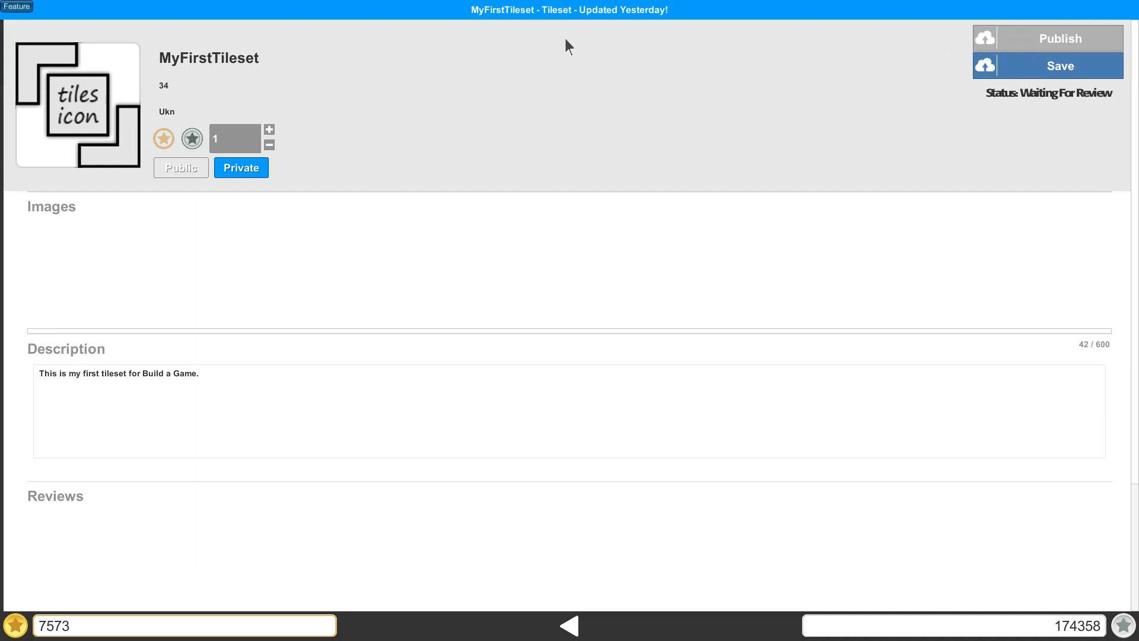
Leave the tileset details page, return to the main menu and reopen the game creation screen
click(542, 624)
click(541, 623)
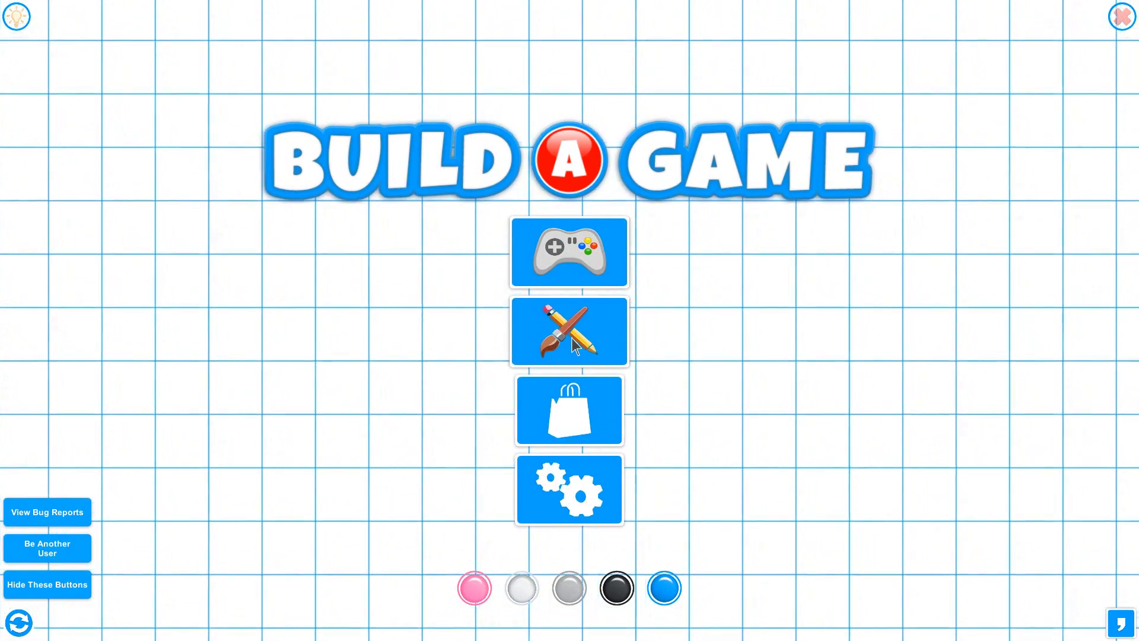
click(571, 337)
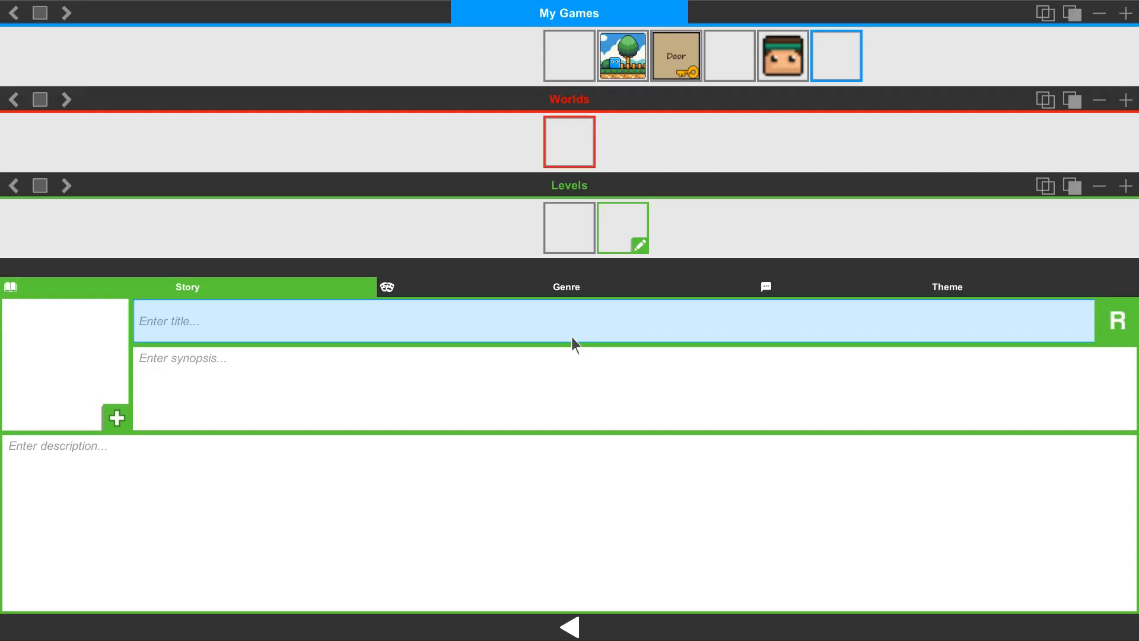